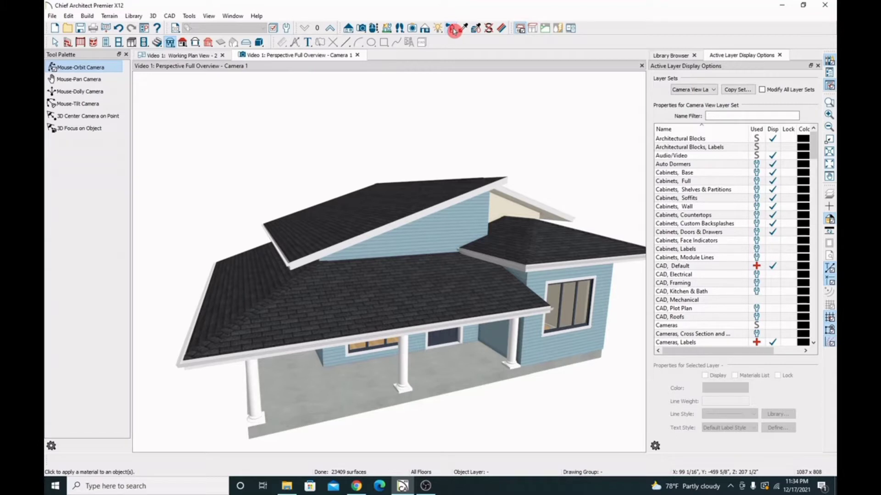
Switch to the working floor plan and open the room specification of the bedroom beside the bath
{"action": "left_click_drag", "start_coordinate": [518, 350], "coordinate": [530, 303]}
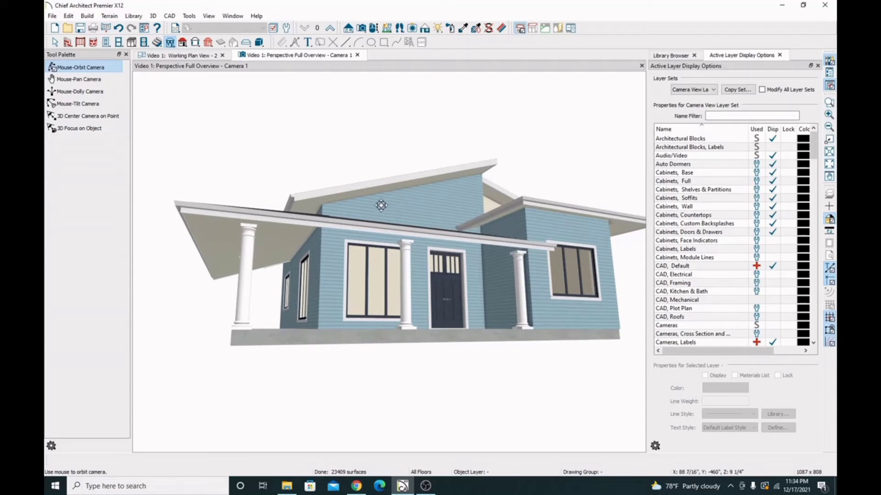
{"action": "left_click", "coordinate": [192, 55]}
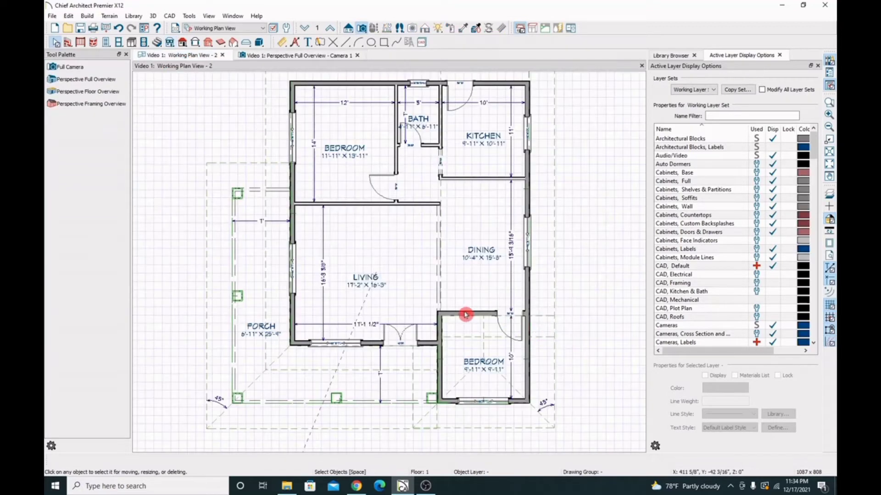
{"action": "left_click", "coordinate": [393, 251]}
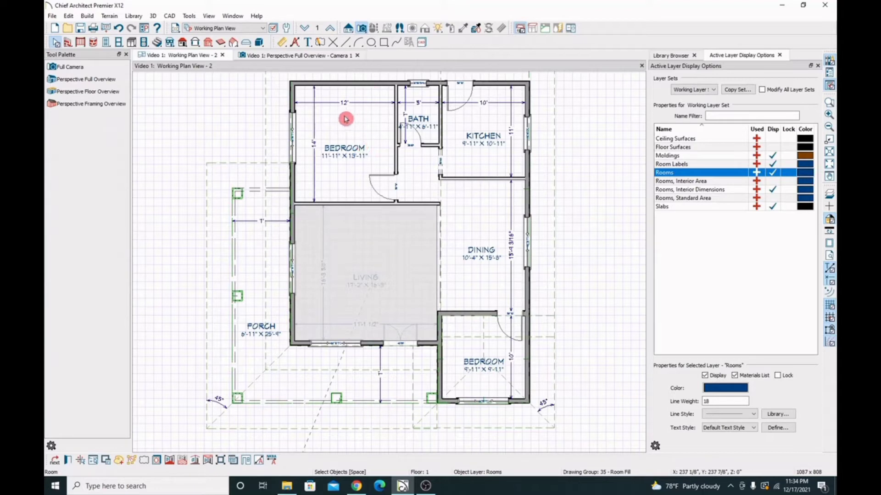
{"action": "scroll", "coordinate": [344, 147], "scroll_direction": "up", "scroll_amount": 2}
{"action": "scroll", "coordinate": [389, 367], "scroll_direction": "down", "scroll_amount": 1}
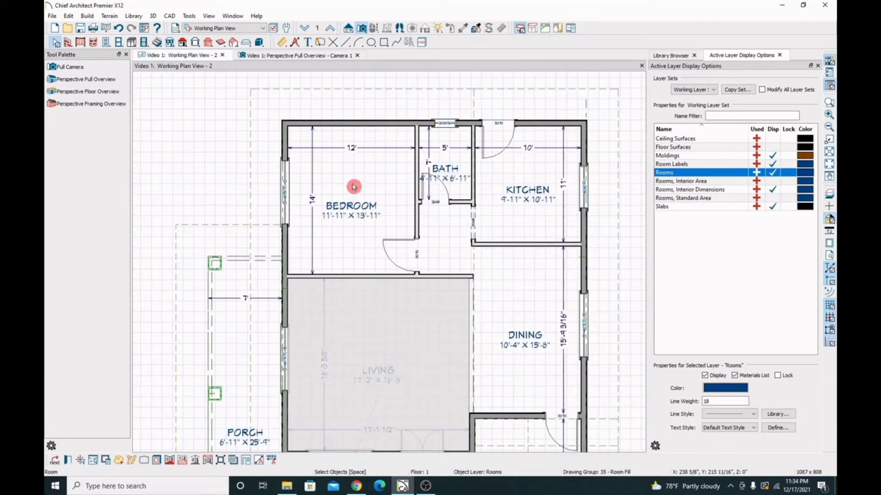
{"action": "left_click", "coordinate": [379, 185]}
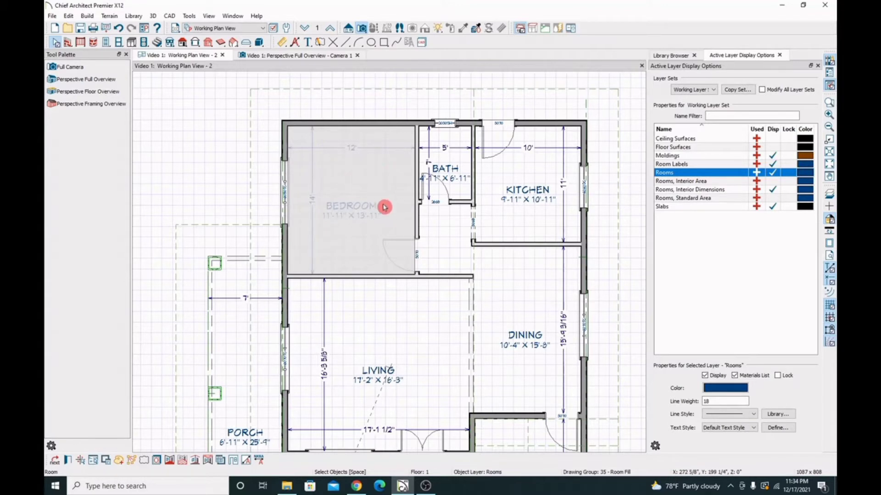
{"action": "left_click", "coordinate": [68, 463]}
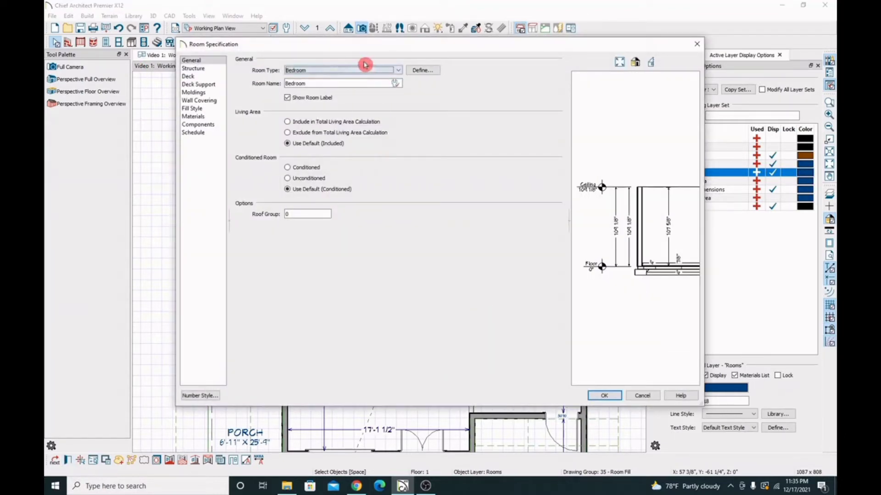
Review the bedroom's structure settings and the material assigned to its floor finish
{"action": "left_click", "coordinate": [193, 68]}
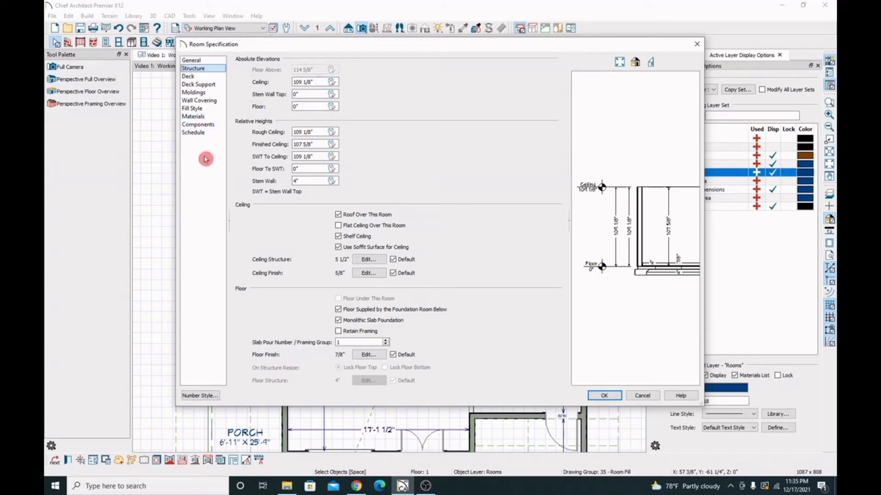
{"action": "left_click", "coordinate": [193, 117]}
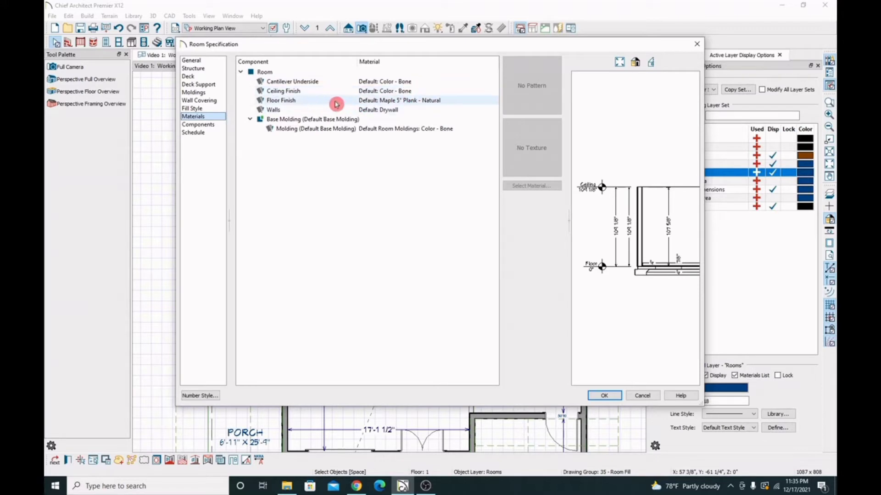
{"action": "left_click", "coordinate": [418, 101]}
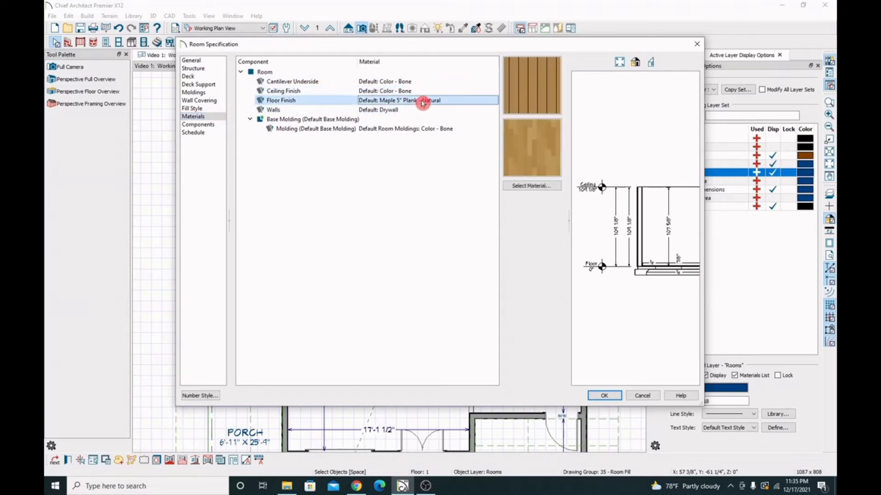
Start choosing a new material for the bedroom walls and expand the Generic Colors category in the library
{"action": "left_click", "coordinate": [385, 112]}
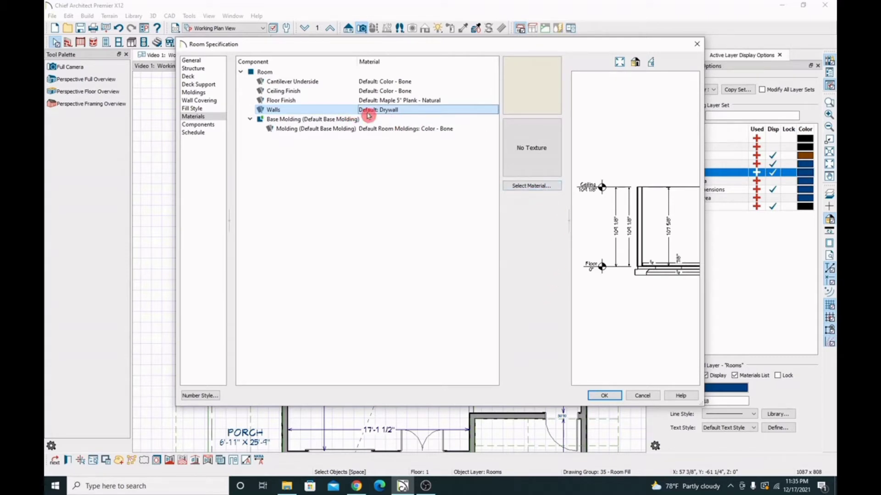
{"action": "left_click", "coordinate": [532, 185]}
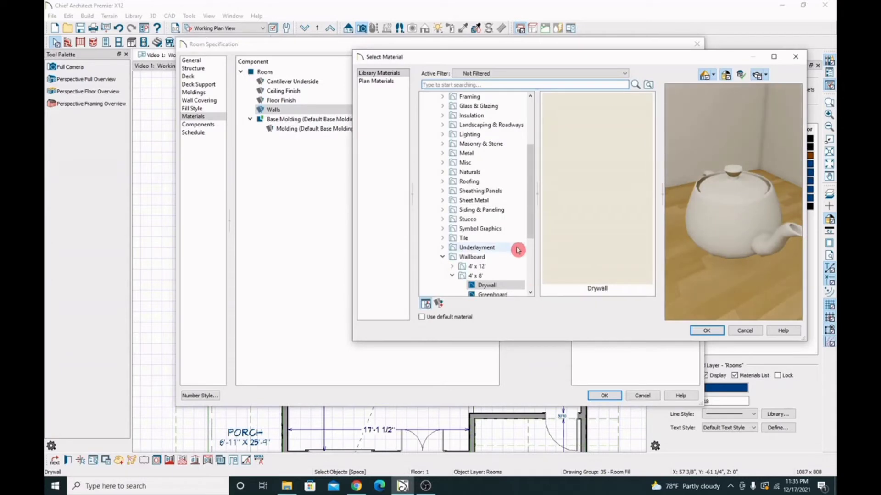
{"action": "left_click_drag", "start_coordinate": [531, 230], "coordinate": [527, 151]}
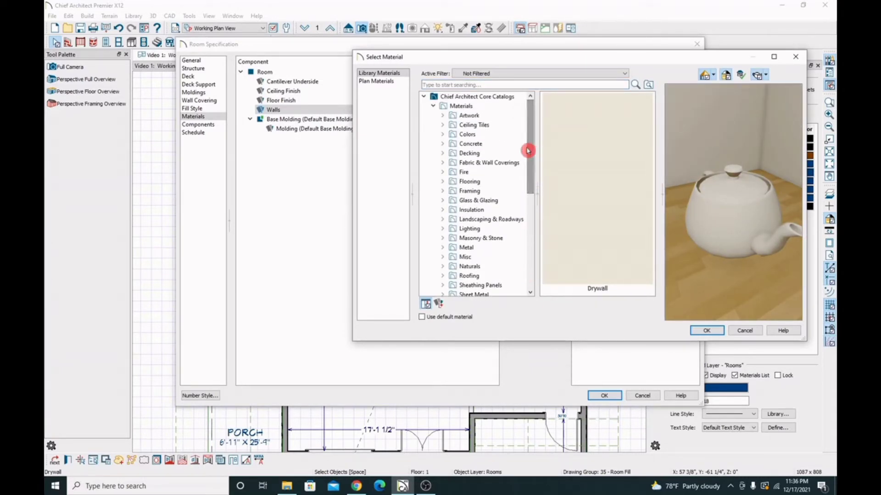
{"action": "left_click", "coordinate": [442, 134]}
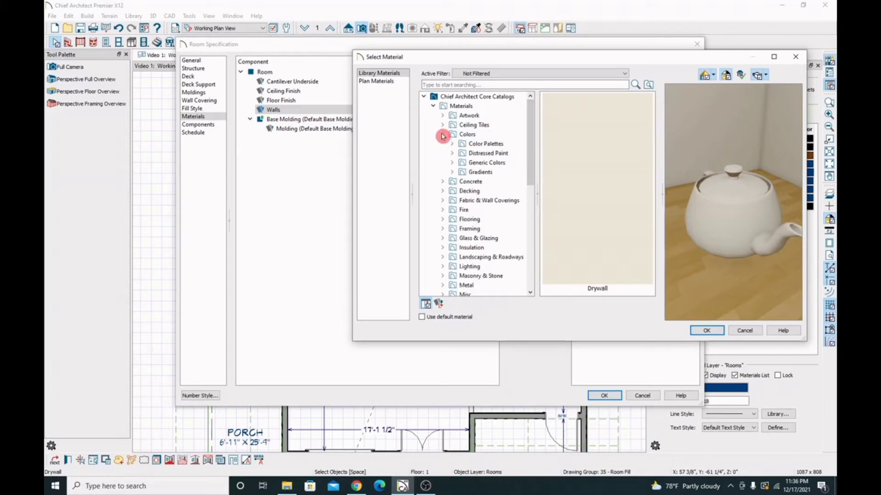
{"action": "left_click", "coordinate": [452, 163]}
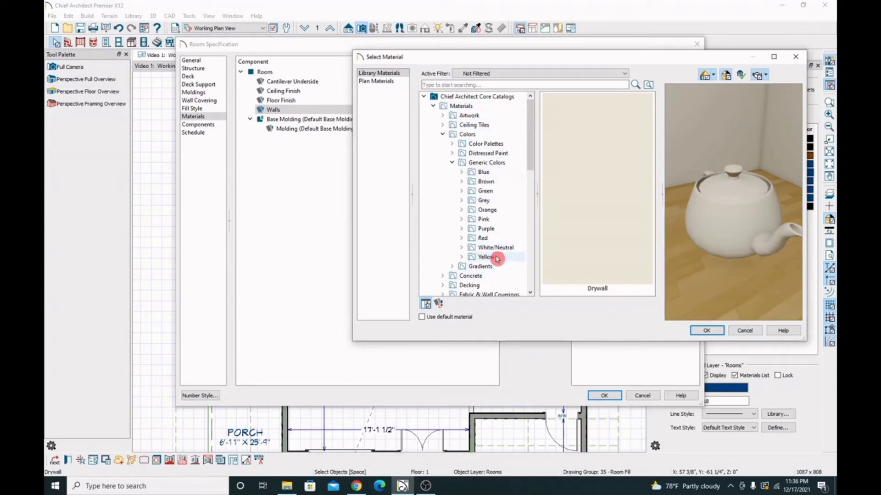
{"action": "scroll", "coordinate": [492, 225], "scroll_direction": "down", "scroll_amount": 2}
{"action": "scroll", "coordinate": [492, 225], "scroll_direction": "up", "scroll_amount": 2}
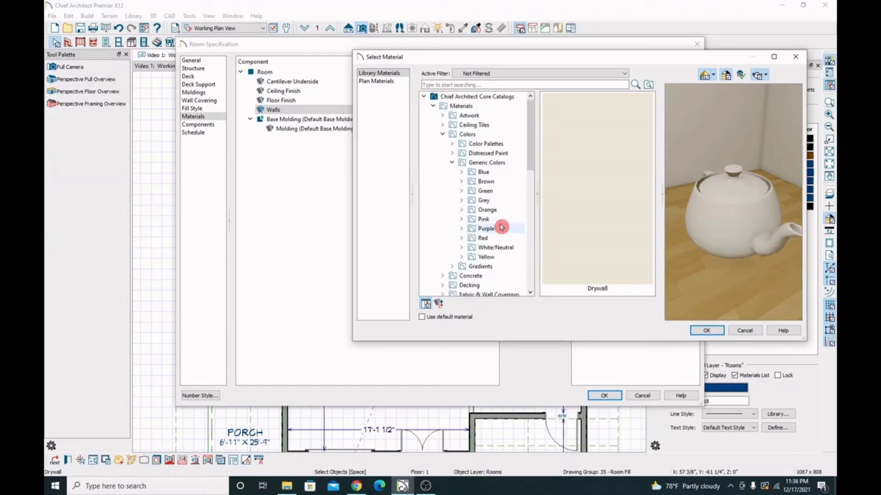
Assign Color - Cornbread from the yellow generic colors to the bedroom walls
{"action": "left_click", "coordinate": [461, 257]}
{"action": "scroll", "coordinate": [456, 244], "scroll_direction": "down", "scroll_amount": 3}
{"action": "left_click", "coordinate": [507, 242]}
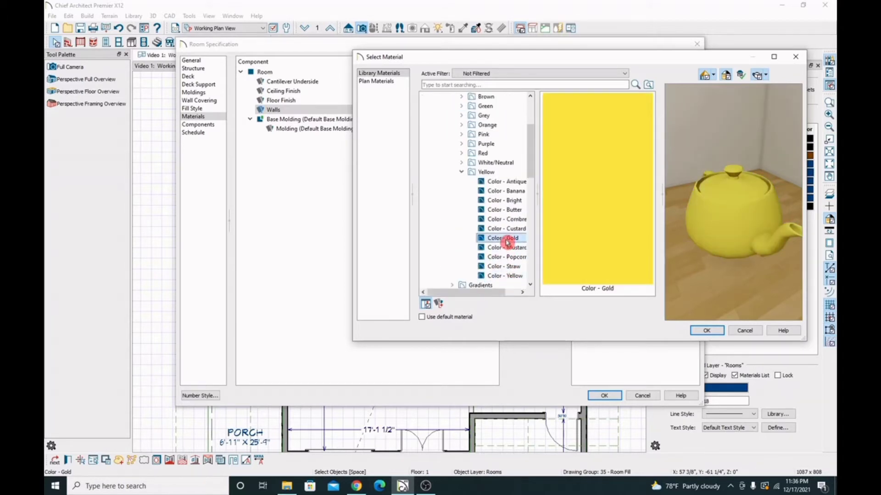
{"action": "left_click", "coordinate": [505, 229]}
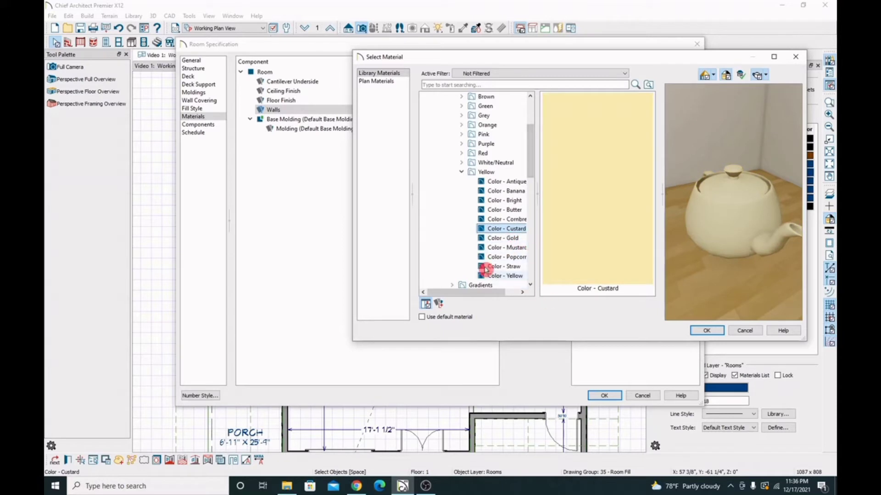
{"action": "left_click", "coordinate": [515, 219]}
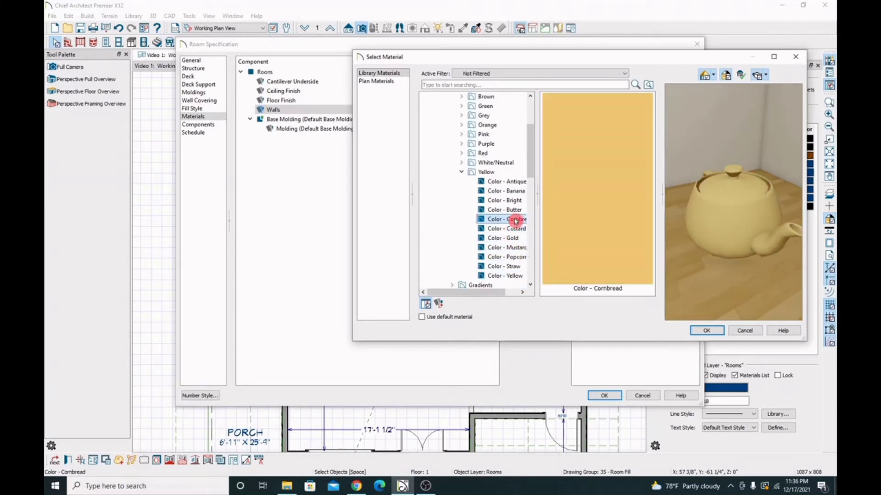
{"action": "left_click", "coordinate": [705, 331]}
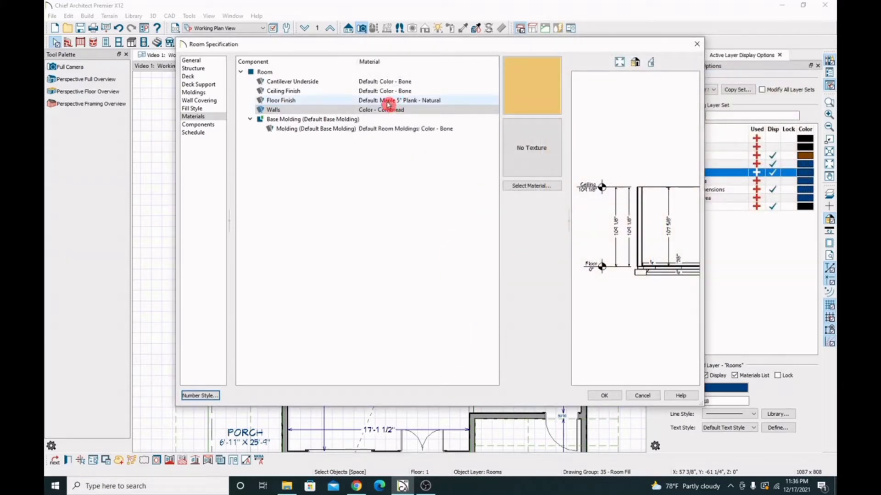
Start choosing a new floor finish material for the bedroom and preview Maple 5" Plank - Dark
{"action": "left_click", "coordinate": [403, 102]}
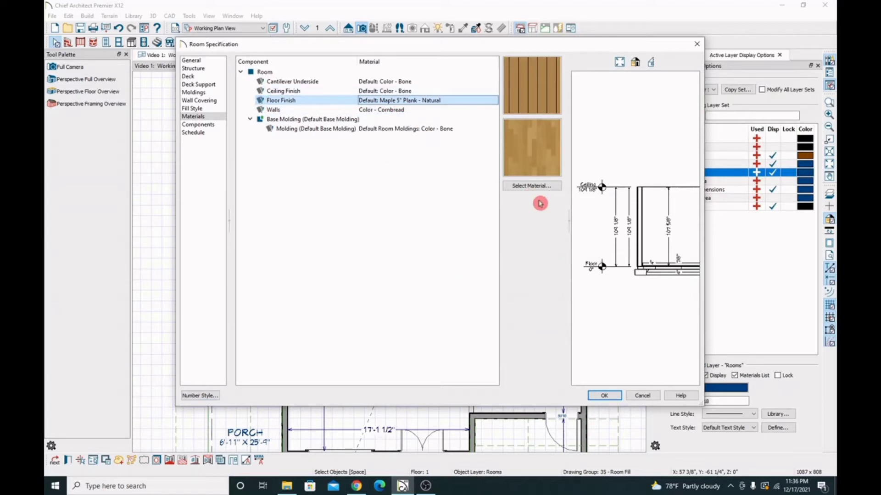
{"action": "left_click", "coordinate": [530, 186]}
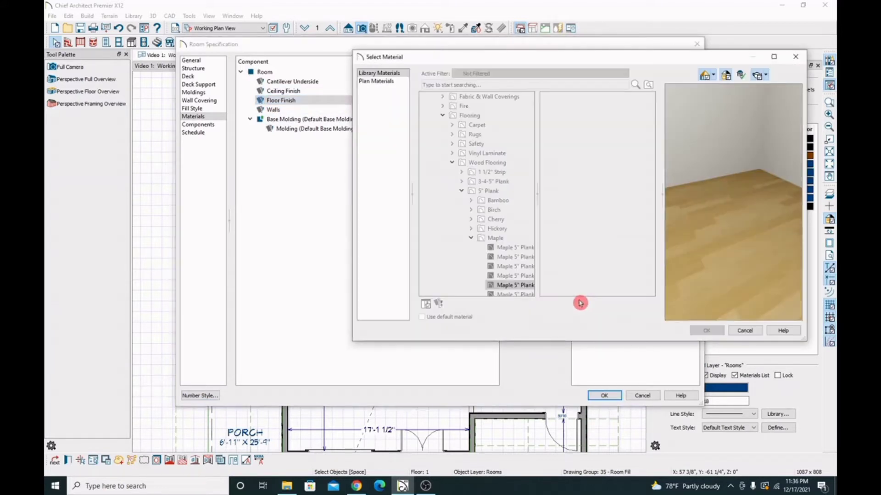
{"action": "scroll", "coordinate": [509, 250], "scroll_direction": "down", "scroll_amount": 3}
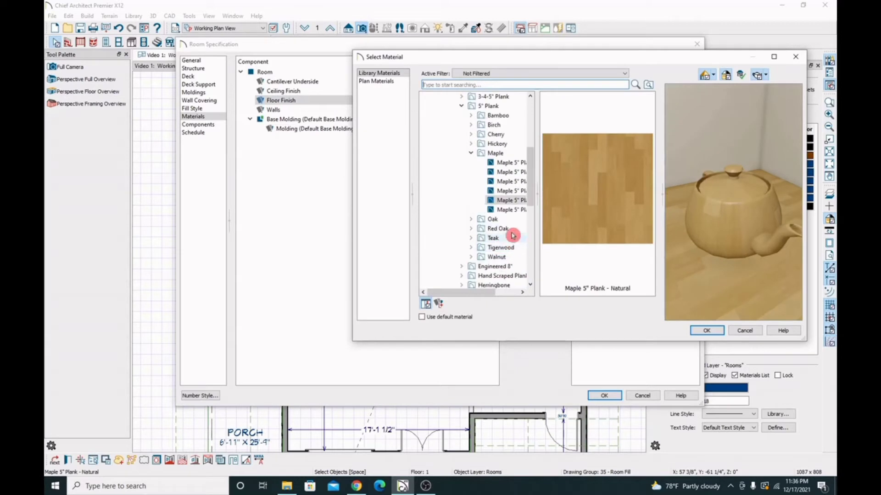
{"action": "left_click", "coordinate": [512, 191]}
{"action": "left_click", "coordinate": [510, 172]}
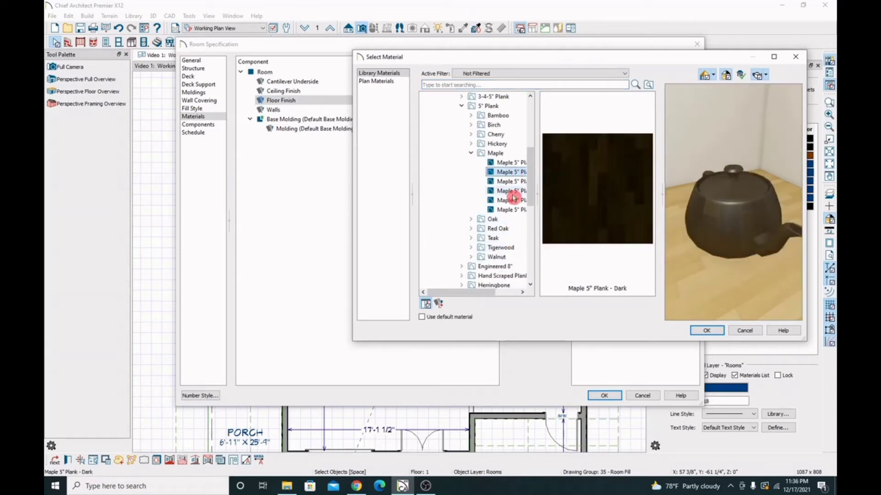
Expand the Tile materials and their Solid Glazed category in the library
{"action": "scroll", "coordinate": [523, 201], "scroll_direction": "down", "scroll_amount": 2}
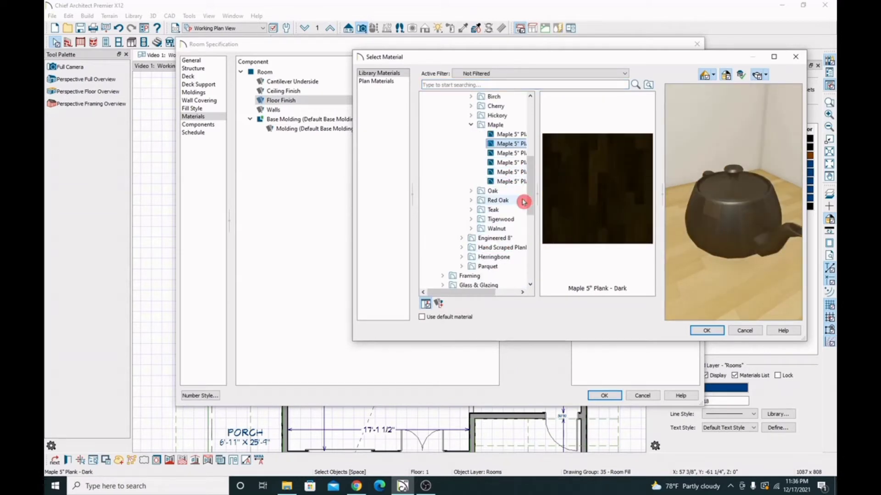
{"action": "scroll", "coordinate": [523, 201], "scroll_direction": "down", "scroll_amount": 4}
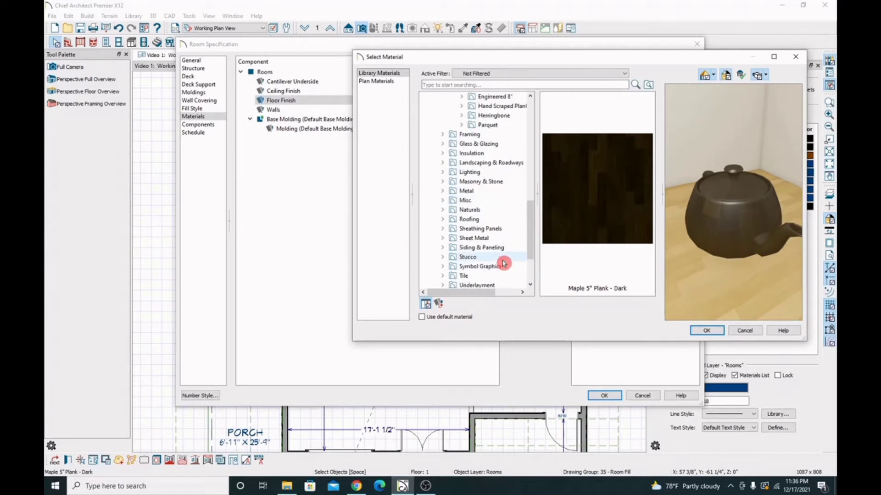
{"action": "scroll", "coordinate": [504, 262], "scroll_direction": "down", "scroll_amount": 1}
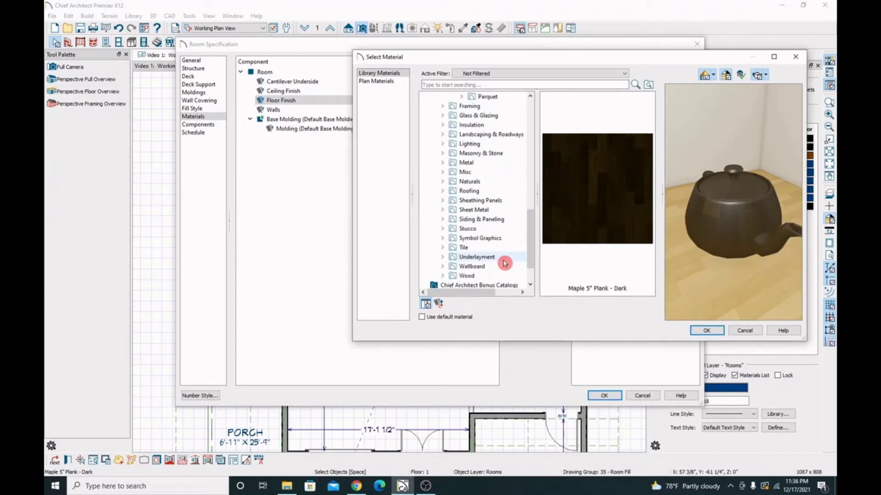
{"action": "left_click", "coordinate": [443, 248]}
{"action": "scroll", "coordinate": [504, 230], "scroll_direction": "down", "scroll_amount": 4}
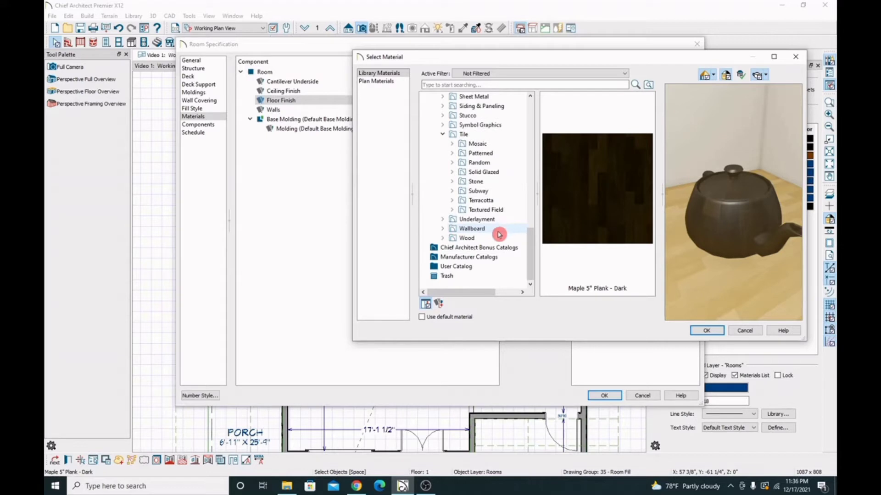
{"action": "left_click", "coordinate": [451, 172]}
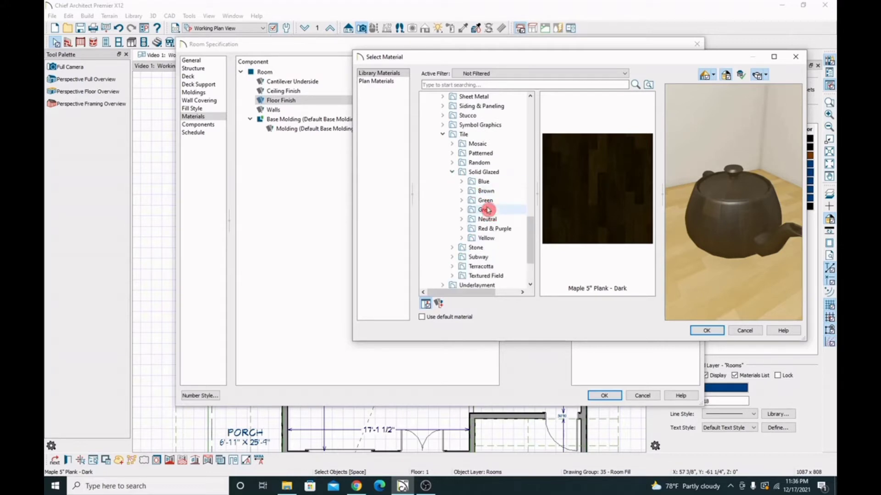
Browse the brown, blue, grey and red & purple solid glazed tiles, previewing Navy Tile
{"action": "left_click", "coordinate": [485, 191]}
{"action": "left_click", "coordinate": [462, 181]}
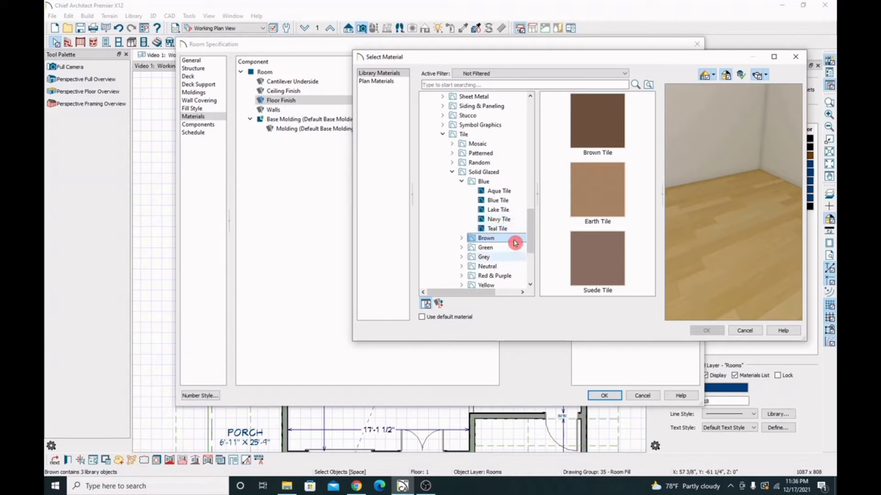
{"action": "left_click", "coordinate": [498, 219]}
{"action": "scroll", "coordinate": [507, 232], "scroll_direction": "down", "scroll_amount": 2}
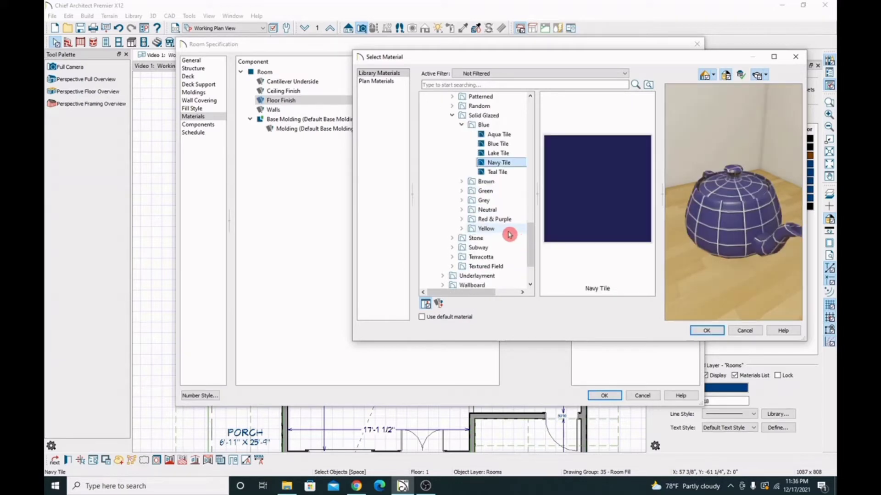
{"action": "left_click", "coordinate": [493, 211]}
{"action": "left_click", "coordinate": [486, 200]}
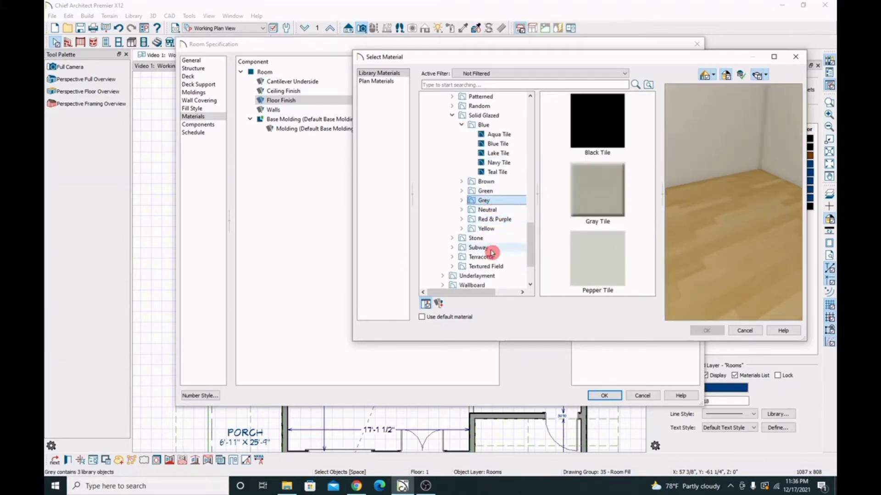
{"action": "left_click", "coordinate": [493, 220]}
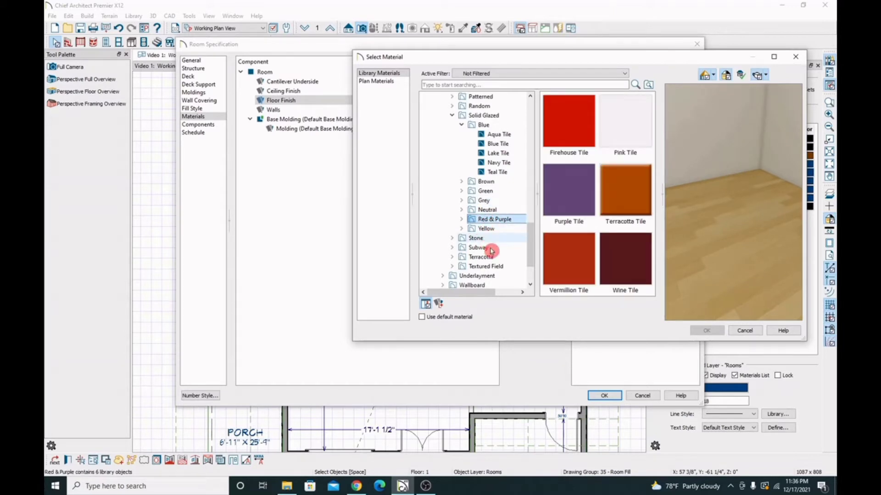
Assign Mocha Slate Tiles from the slate stone tiles to the bedroom's floor finish and accept the room specification
{"action": "double_click", "coordinate": [477, 238]}
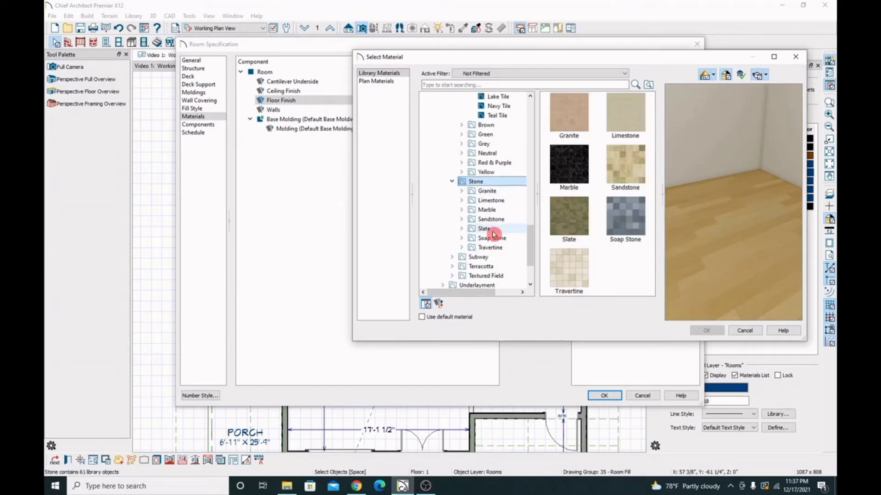
{"action": "left_click", "coordinate": [493, 201]}
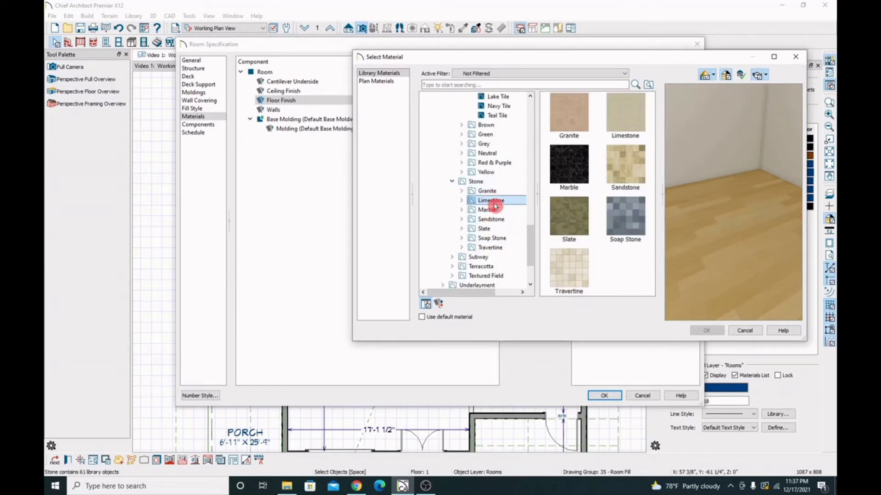
{"action": "left_click", "coordinate": [484, 229]}
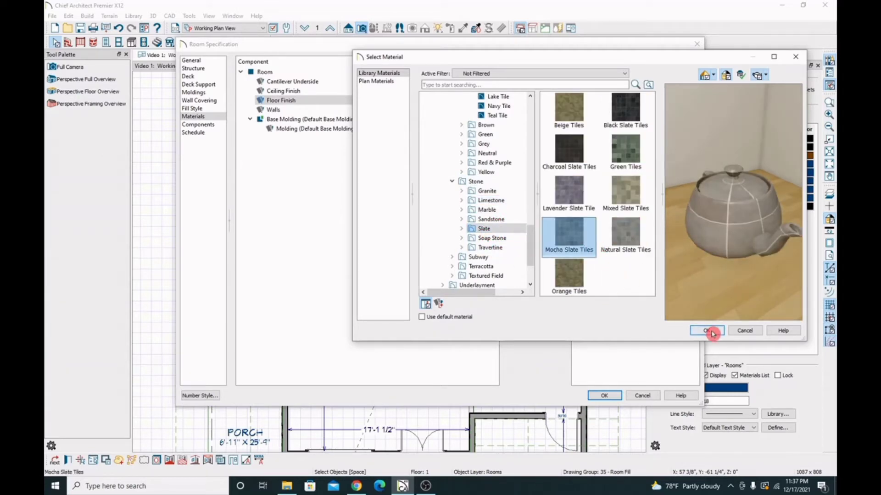
{"action": "left_click", "coordinate": [707, 330]}
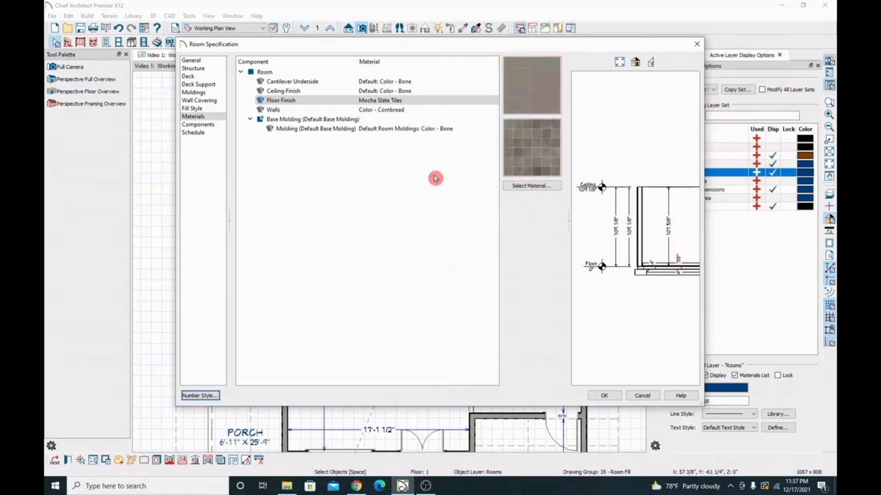
{"action": "left_click", "coordinate": [395, 92]}
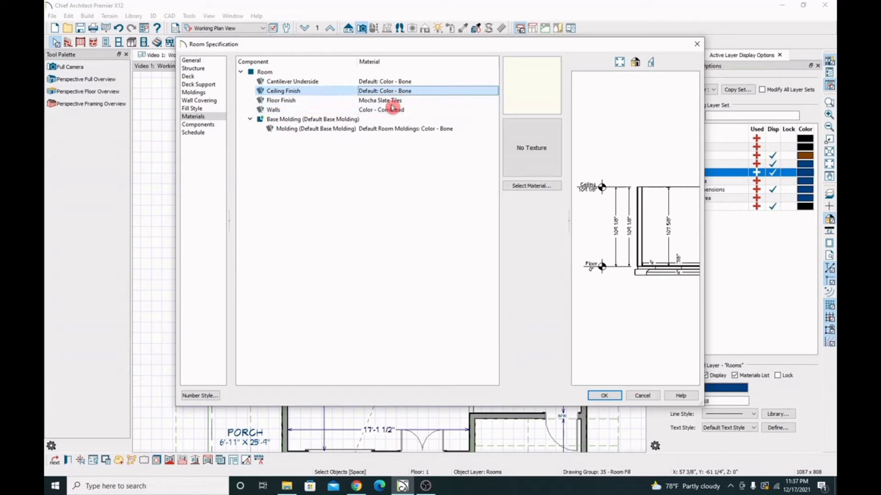
{"action": "left_click", "coordinate": [606, 397]}
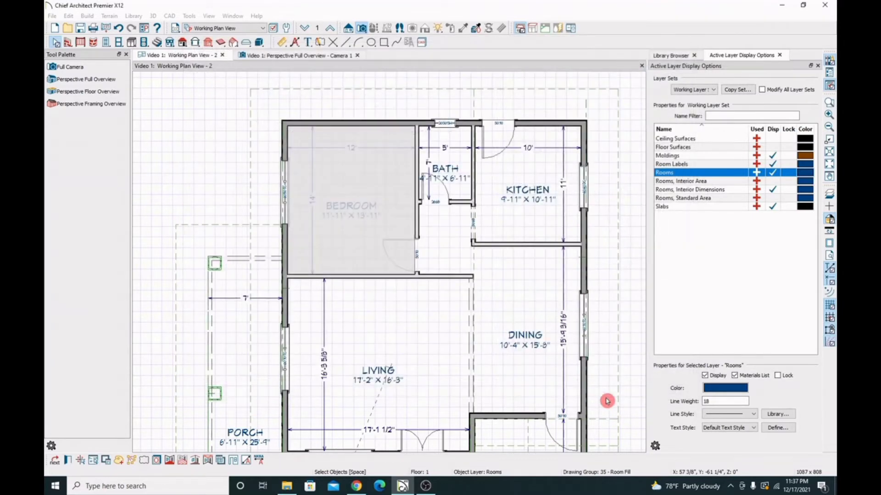
Inspect the bedroom's new wall color and floor tiles in the existing perspective full overview of the house
{"action": "left_click", "coordinate": [436, 333]}
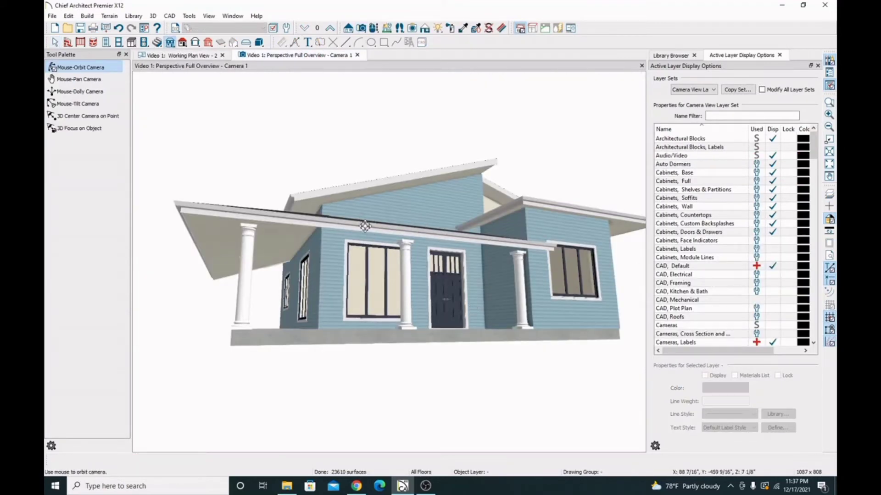
{"action": "left_click_drag", "start_coordinate": [448, 399], "coordinate": [270, 340]}
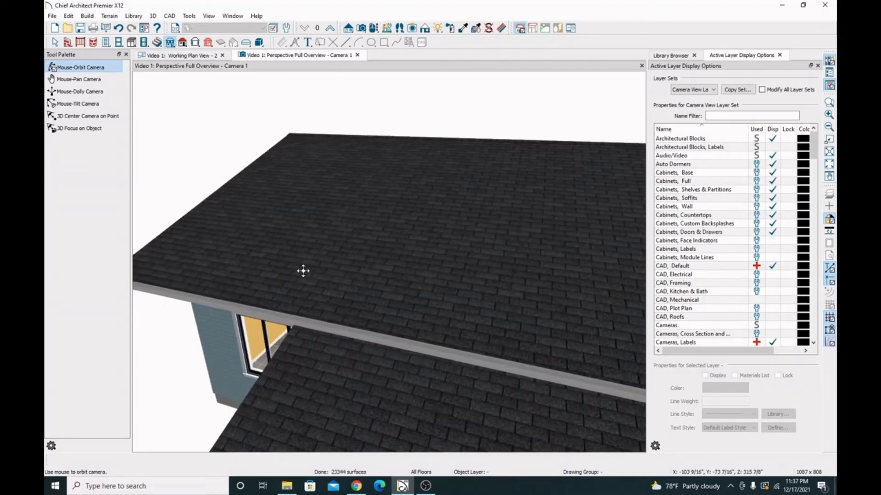
{"action": "left_click_drag", "start_coordinate": [584, 250], "coordinate": [469, 385]}
{"action": "left_click_drag", "start_coordinate": [555, 418], "coordinate": [406, 343]}
{"action": "left_click_drag", "start_coordinate": [381, 368], "coordinate": [486, 324]}
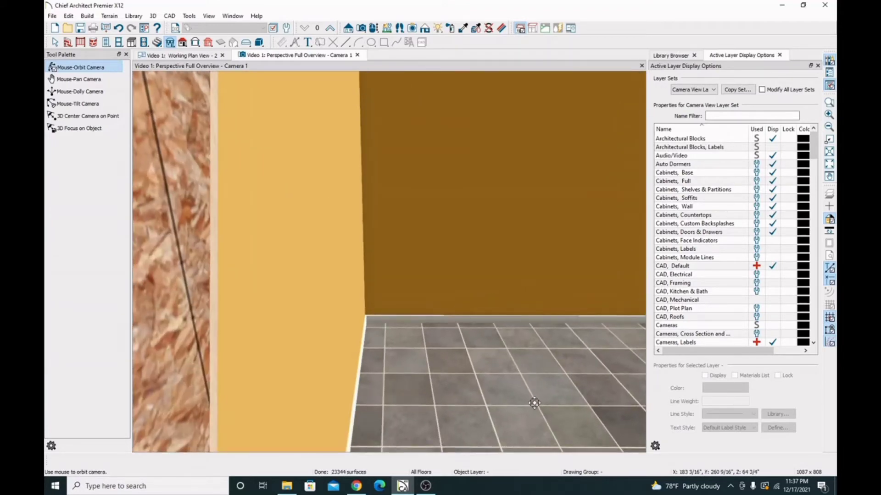
{"action": "left_click_drag", "start_coordinate": [368, 303], "coordinate": [416, 310]}
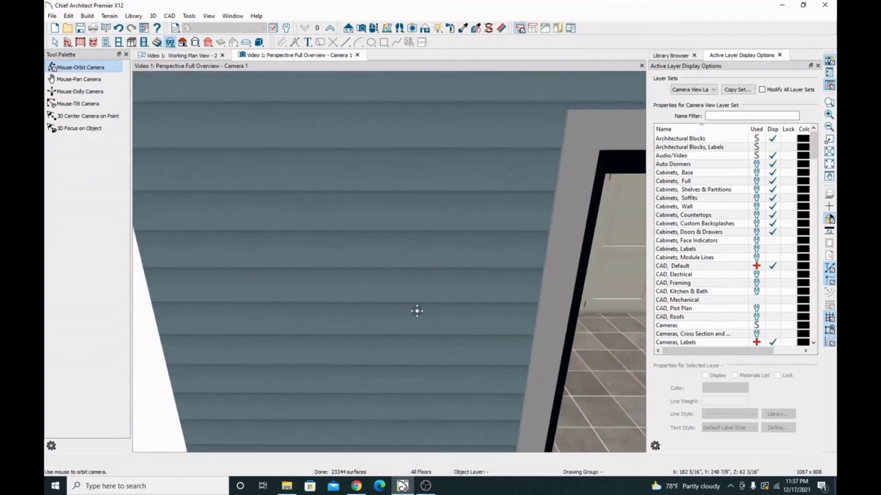
Create a perspective floor overview of the first floor and inspect the bedroom's walls and floor from above
{"action": "left_click", "coordinate": [189, 58]}
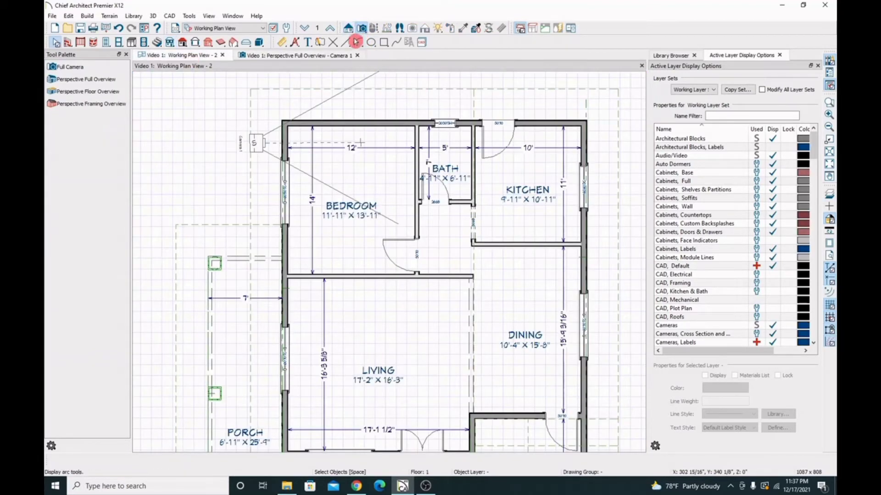
{"action": "left_click", "coordinate": [362, 29]}
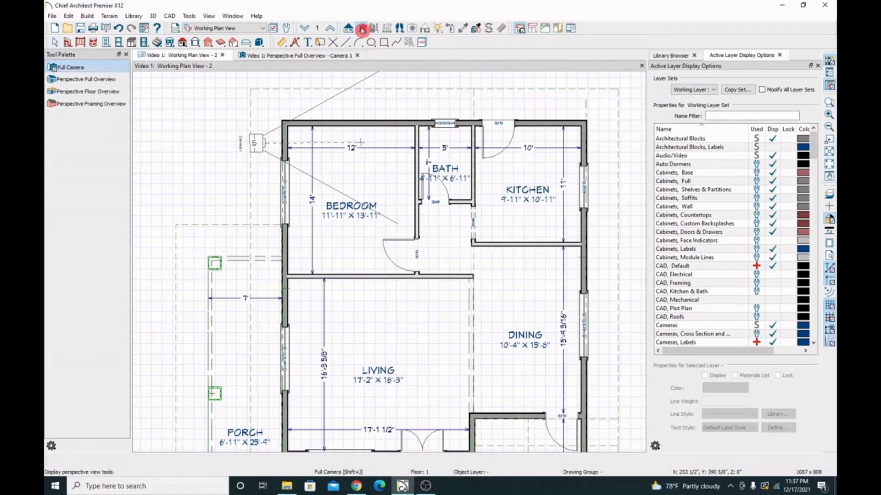
{"action": "left_click", "coordinate": [81, 96]}
{"action": "left_click_drag", "start_coordinate": [391, 181], "coordinate": [432, 364]}
{"action": "scroll", "coordinate": [388, 208], "scroll_direction": "up", "scroll_amount": 5}
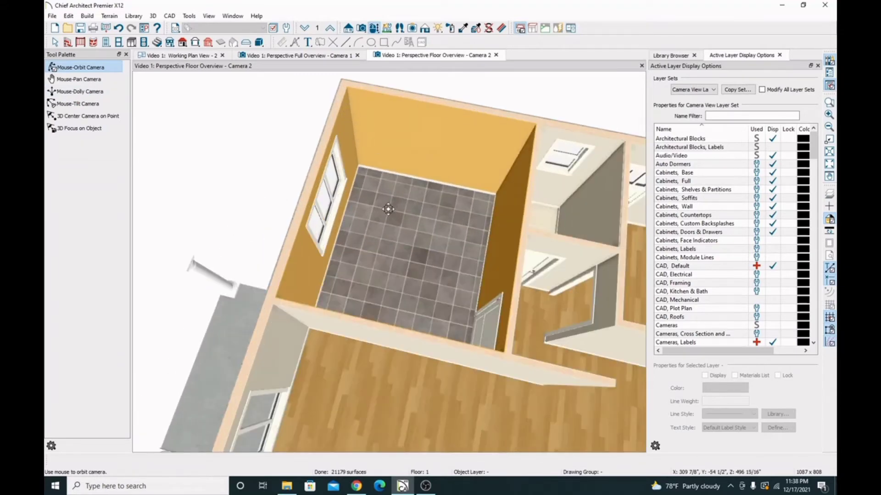
{"action": "left_click_drag", "start_coordinate": [478, 207], "coordinate": [437, 273]}
{"action": "left_click_drag", "start_coordinate": [418, 232], "coordinate": [505, 320]}
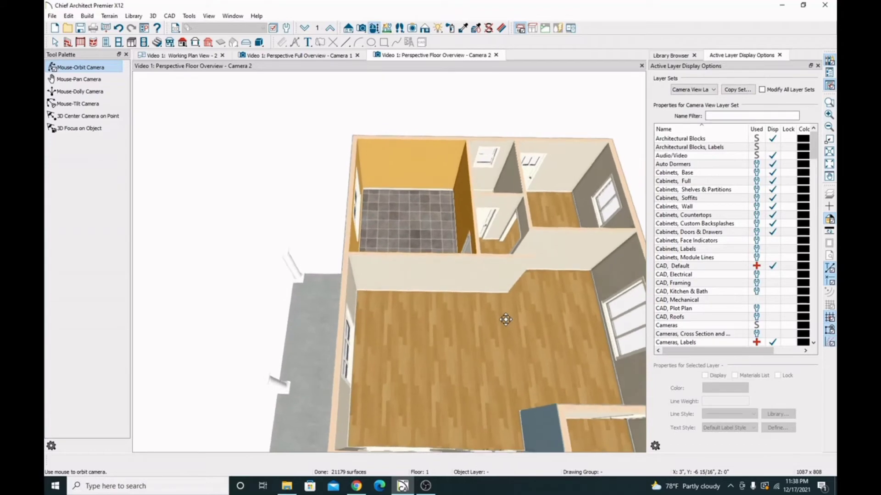
Return to the floor plan and open the material settings of the living room's front wall containing the double door
{"action": "left_click", "coordinate": [187, 56]}
{"action": "scroll", "coordinate": [289, 190], "scroll_direction": "down", "scroll_amount": 2}
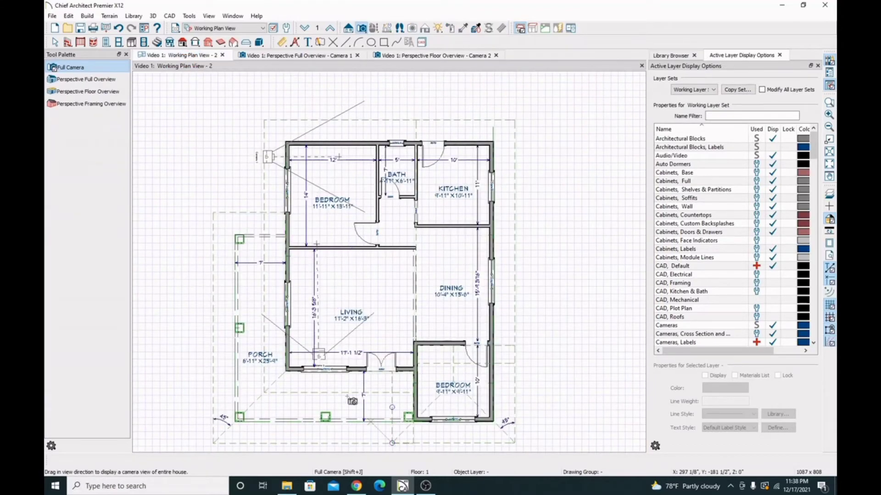
{"action": "scroll", "coordinate": [324, 375], "scroll_direction": "up", "scroll_amount": 2}
{"action": "key", "text": "space"}
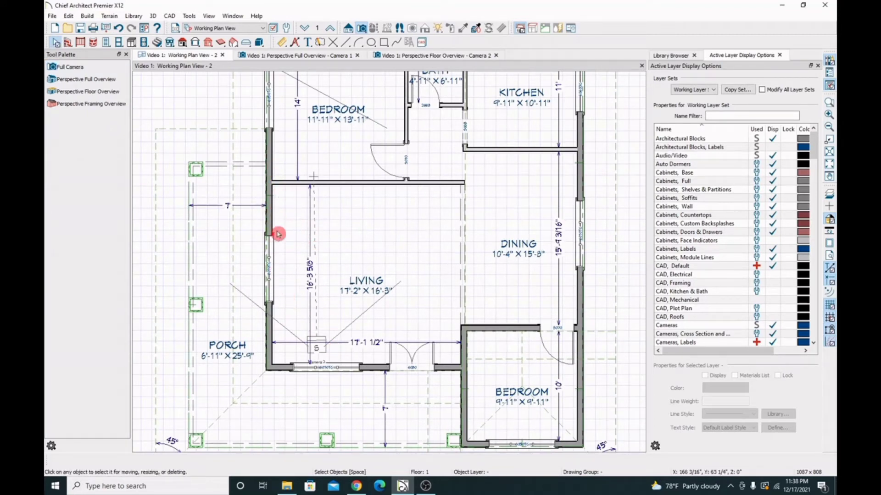
{"action": "left_click", "coordinate": [352, 184]}
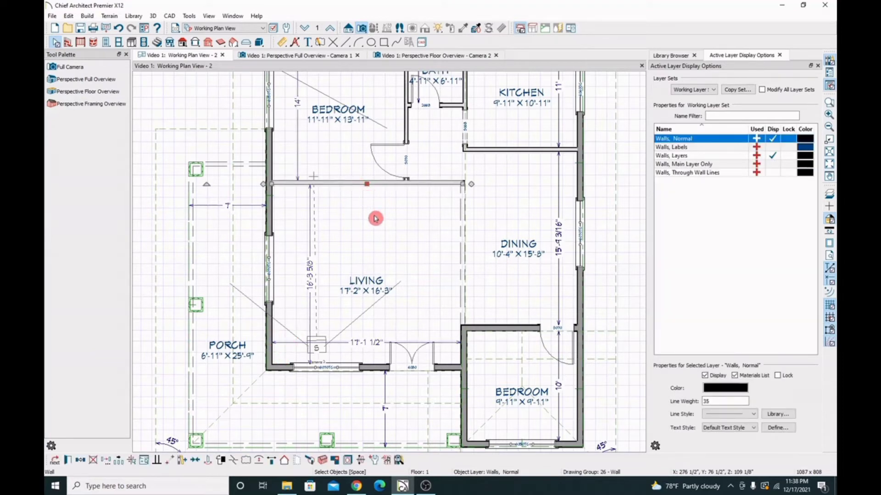
{"action": "left_click", "coordinate": [278, 368]}
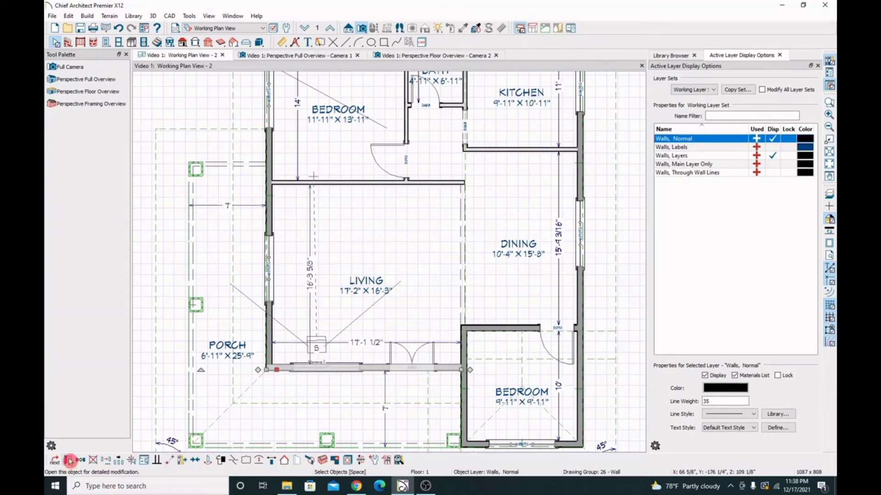
{"action": "key", "text": "e"}
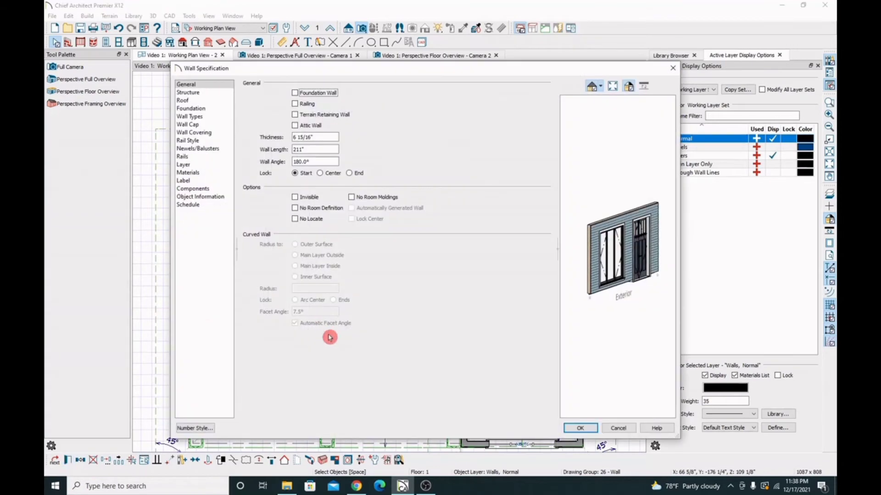
{"action": "left_click", "coordinate": [203, 176]}
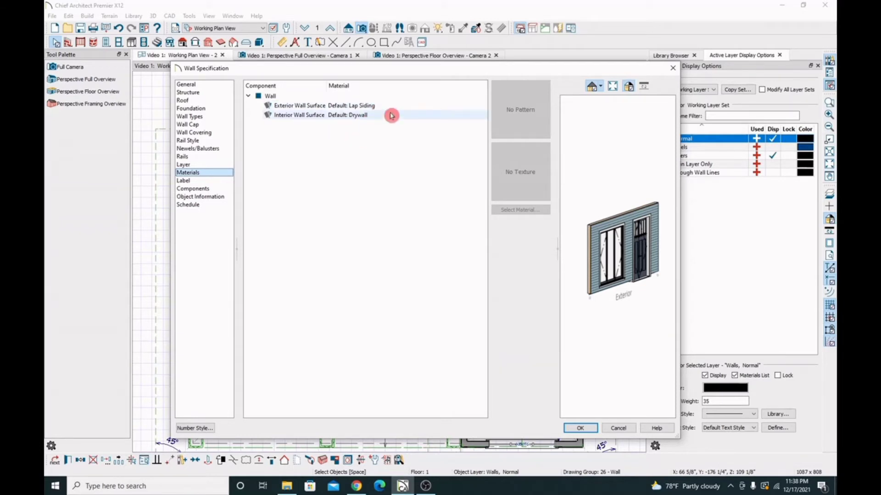
Start choosing a new material for the wall's exterior surface and expand the Colors and Color Palettes categories in the library
{"action": "left_click", "coordinate": [370, 106]}
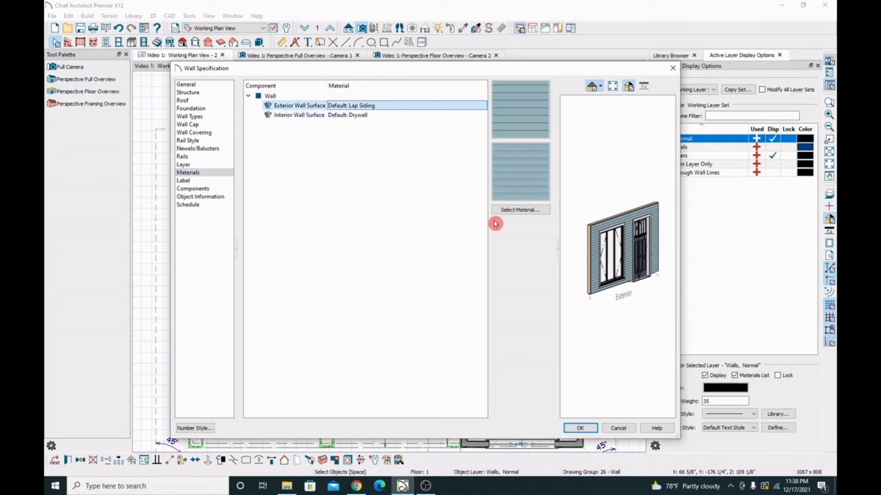
{"action": "left_click", "coordinate": [523, 210]}
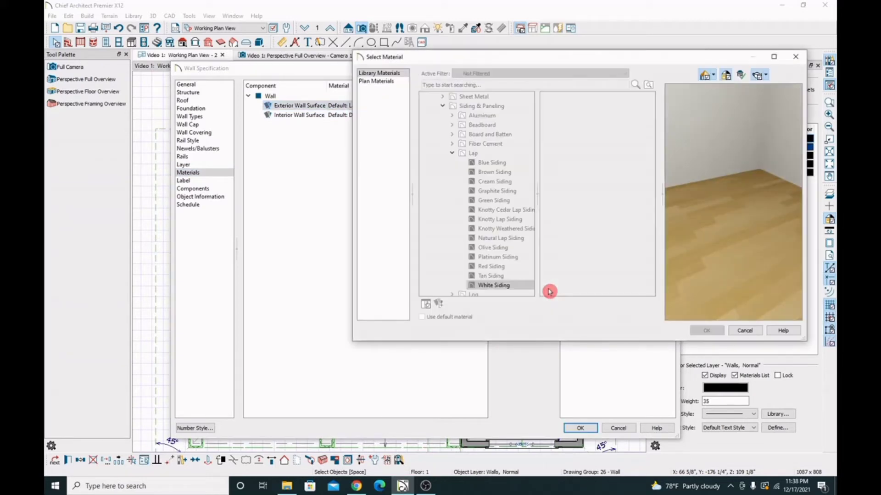
{"action": "scroll", "coordinate": [505, 227], "scroll_direction": "up", "scroll_amount": 5}
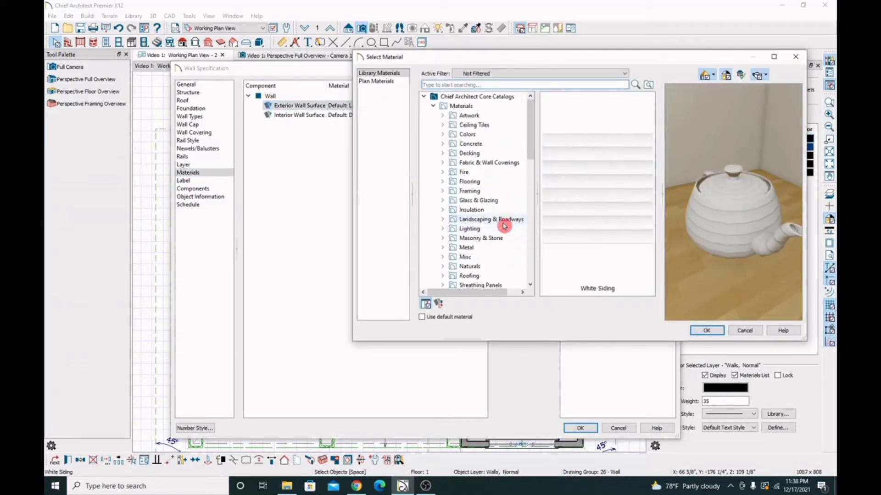
{"action": "left_click", "coordinate": [443, 134]}
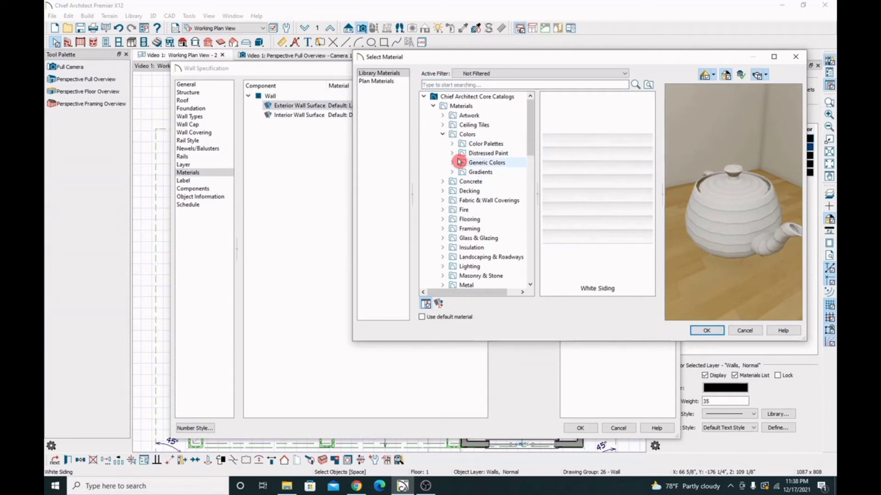
{"action": "left_click", "coordinate": [452, 143]}
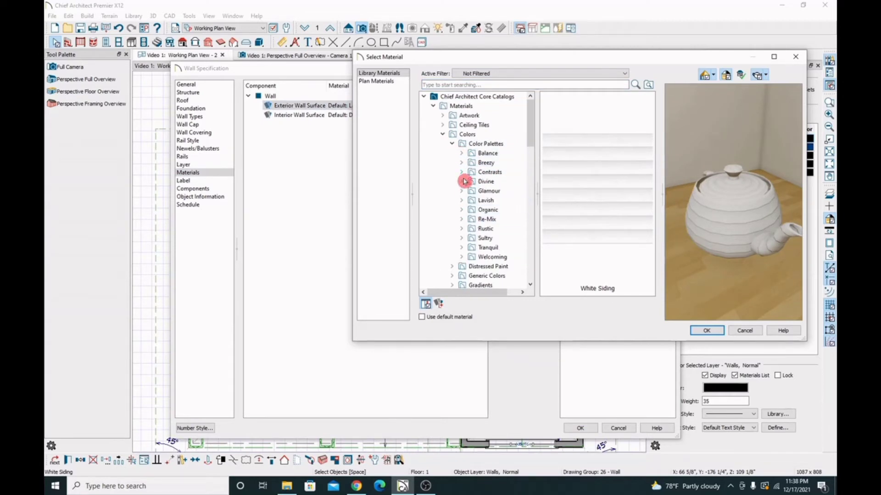
{"action": "left_click", "coordinate": [442, 134]}
{"action": "left_click", "coordinate": [443, 134]}
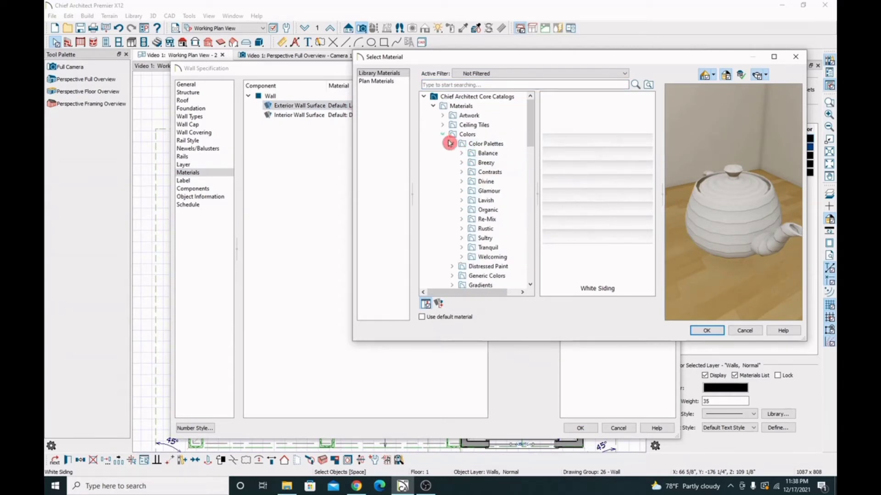
Assign Color - Green from the green generic colors to the wall's exterior surface
{"action": "scroll", "coordinate": [458, 245], "scroll_direction": "down", "scroll_amount": 2}
{"action": "left_click", "coordinate": [452, 220]}
{"action": "scroll", "coordinate": [477, 229], "scroll_direction": "down", "scroll_amount": 4}
{"action": "scroll", "coordinate": [486, 211], "scroll_direction": "up", "scroll_amount": 2}
{"action": "left_click", "coordinate": [489, 183]}
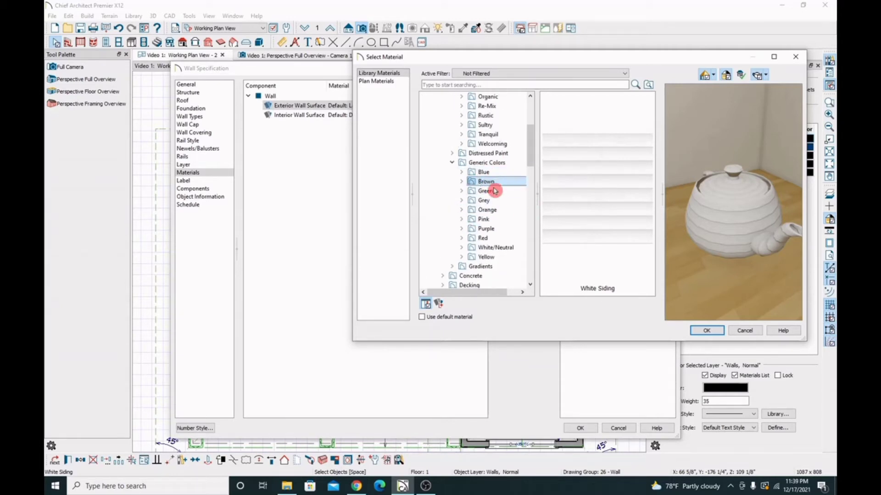
{"action": "left_click", "coordinate": [489, 190]}
{"action": "left_click", "coordinate": [558, 163]}
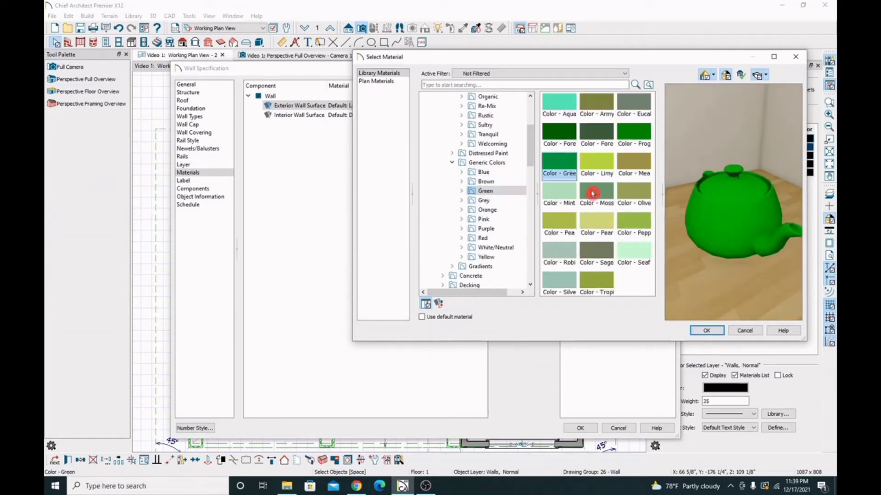
{"action": "left_click", "coordinate": [706, 331]}
Assign Color - Brick from the red generic colors to the wall's interior surface and accept the wall specification
{"action": "left_click", "coordinate": [342, 115]}
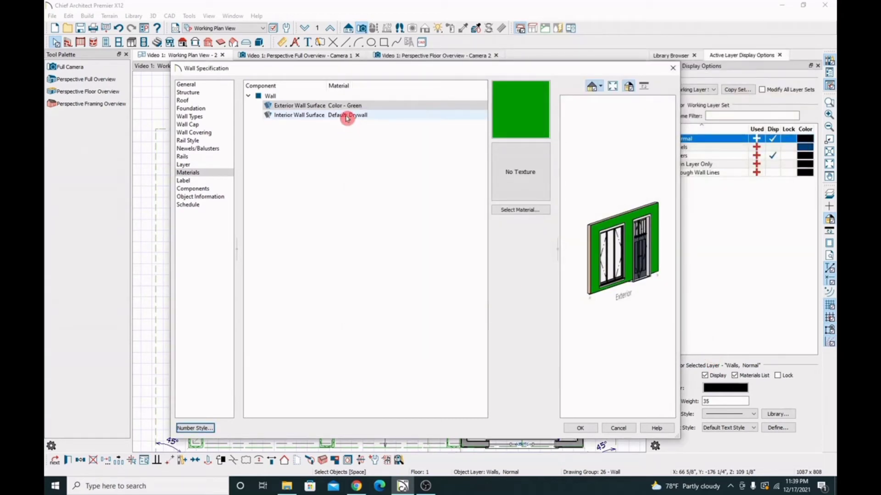
{"action": "left_click", "coordinate": [526, 210]}
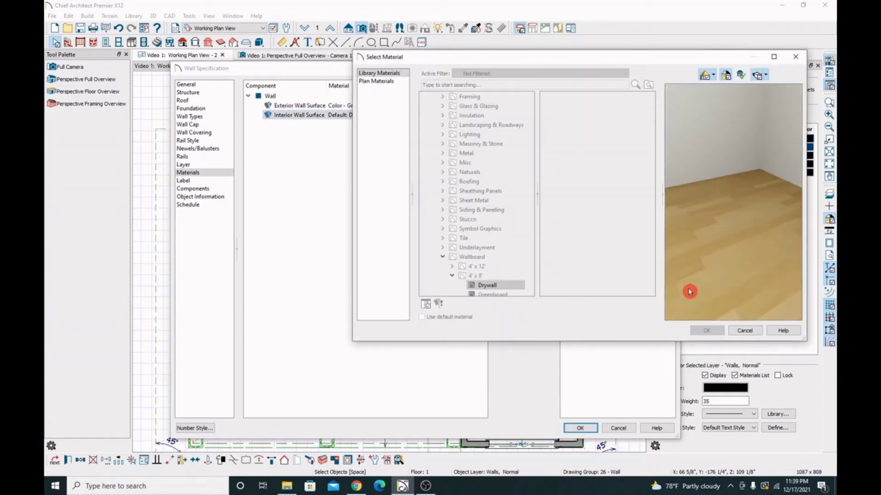
{"action": "scroll", "coordinate": [508, 228], "scroll_direction": "up", "scroll_amount": 3}
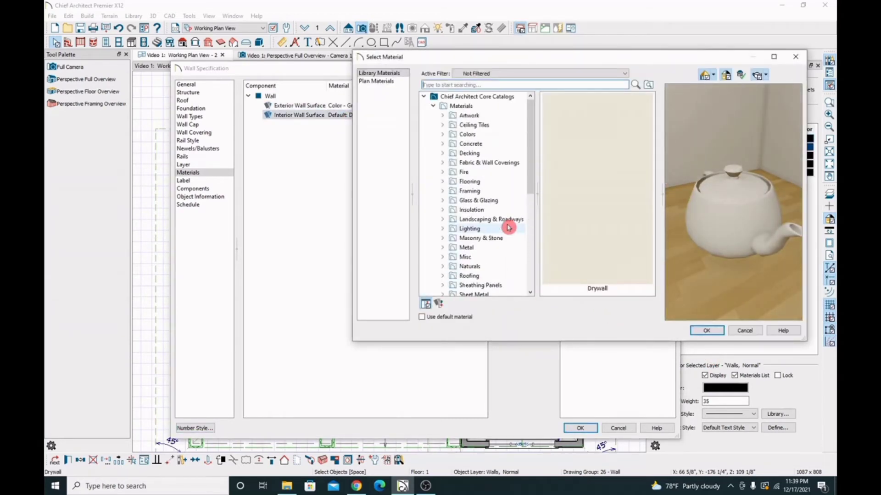
{"action": "left_click", "coordinate": [443, 134]}
{"action": "left_click", "coordinate": [483, 164]}
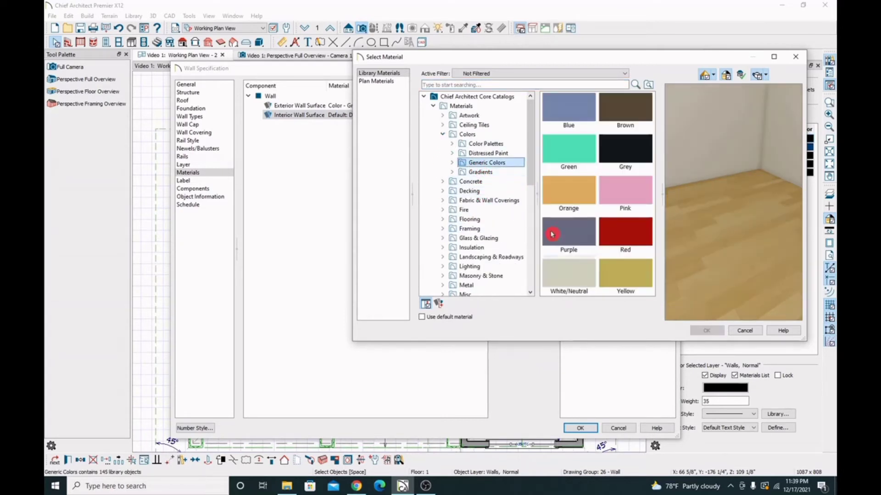
{"action": "double_click", "coordinate": [621, 234]}
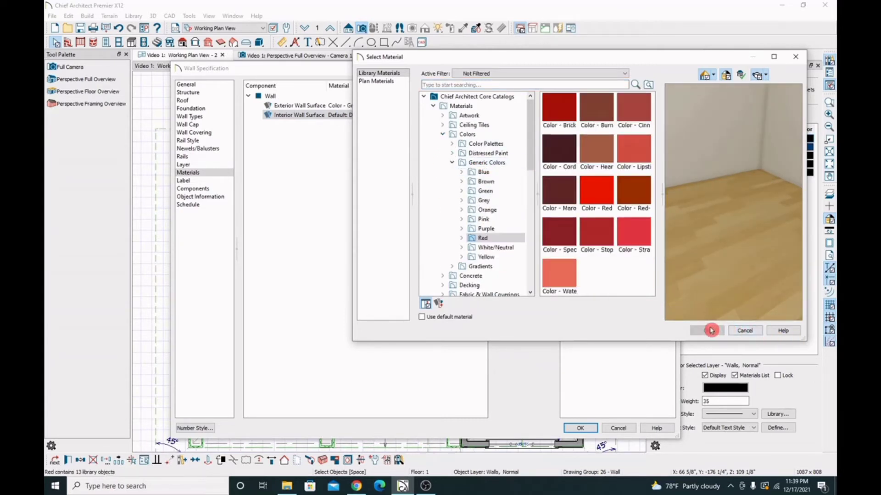
{"action": "left_click", "coordinate": [560, 134]}
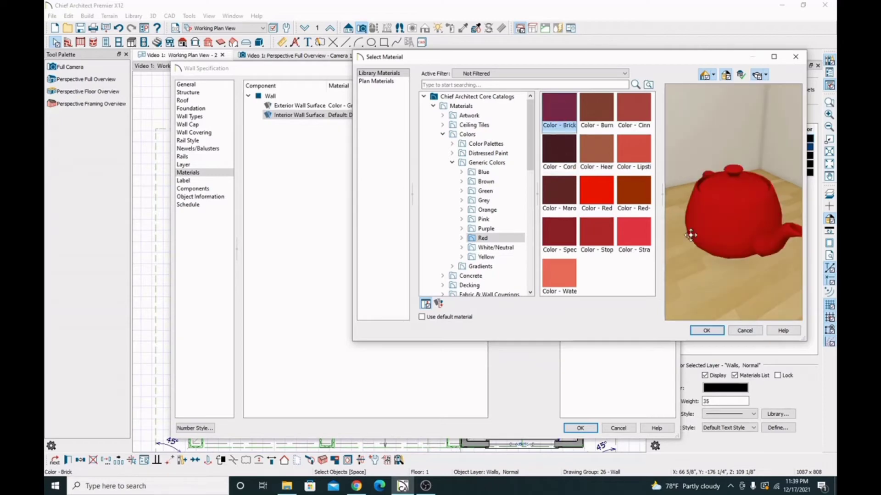
{"action": "left_click", "coordinate": [706, 331]}
{"action": "left_click", "coordinate": [580, 428]}
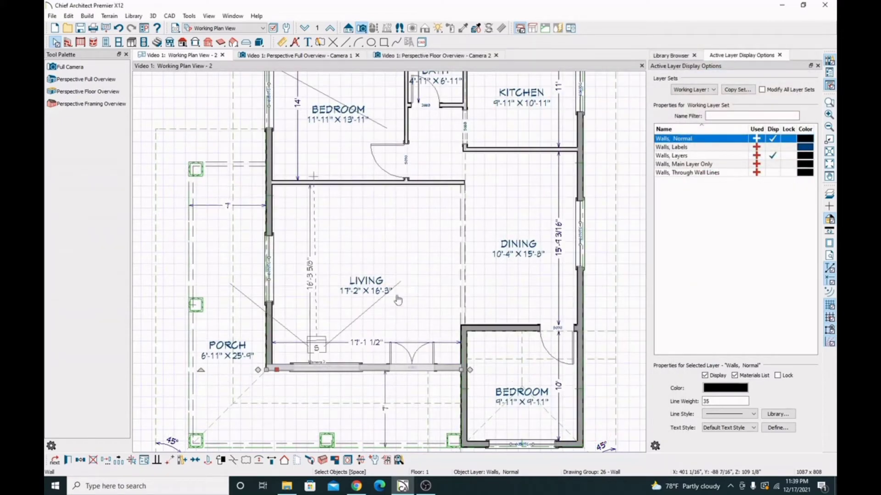
Examine the recolored front wall of the living room in the 3D floor overview, from above and from the porch side
{"action": "left_click", "coordinate": [378, 241]}
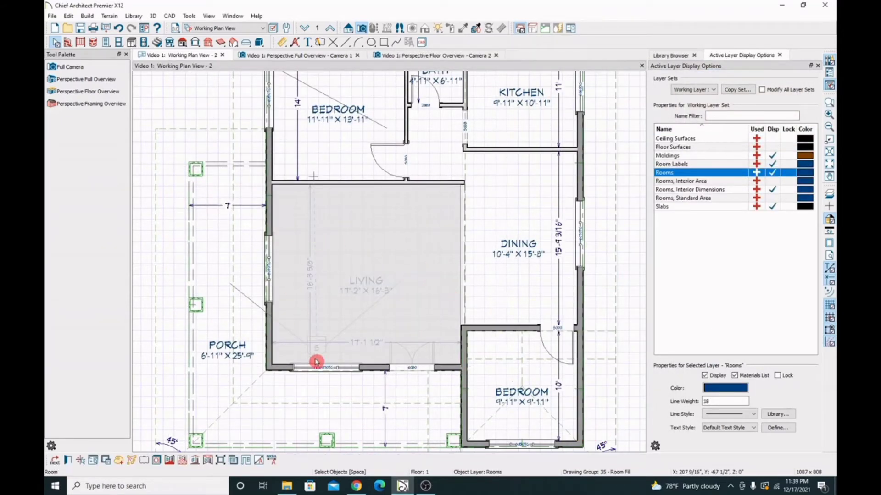
{"action": "key", "text": "Escape"}
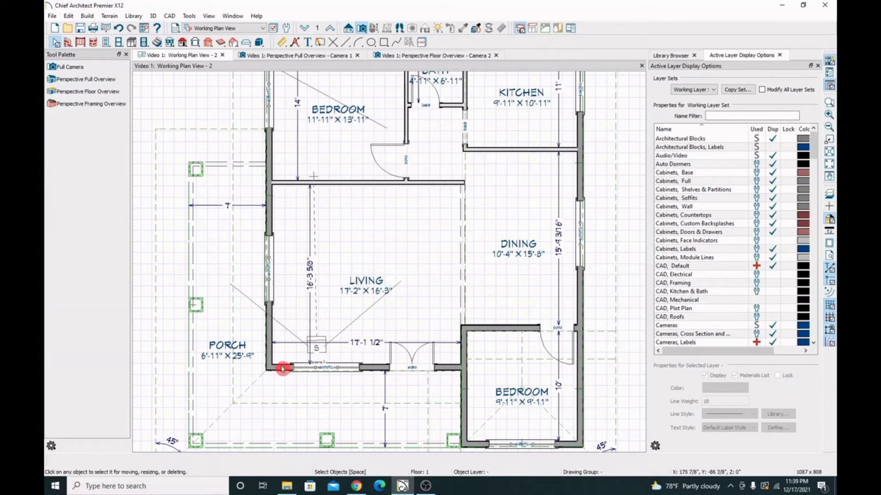
{"action": "left_click", "coordinate": [424, 55]}
{"action": "scroll", "coordinate": [441, 321], "scroll_direction": "down", "scroll_amount": 3}
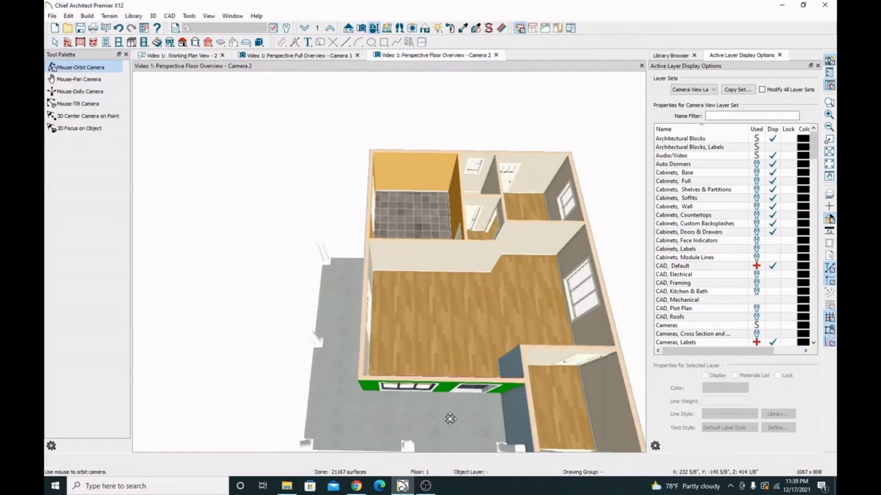
{"action": "scroll", "coordinate": [497, 403], "scroll_direction": "up", "scroll_amount": 3}
{"action": "left_click_drag", "start_coordinate": [497, 402], "coordinate": [508, 348]}
{"action": "left_click_drag", "start_coordinate": [435, 336], "coordinate": [474, 335]}
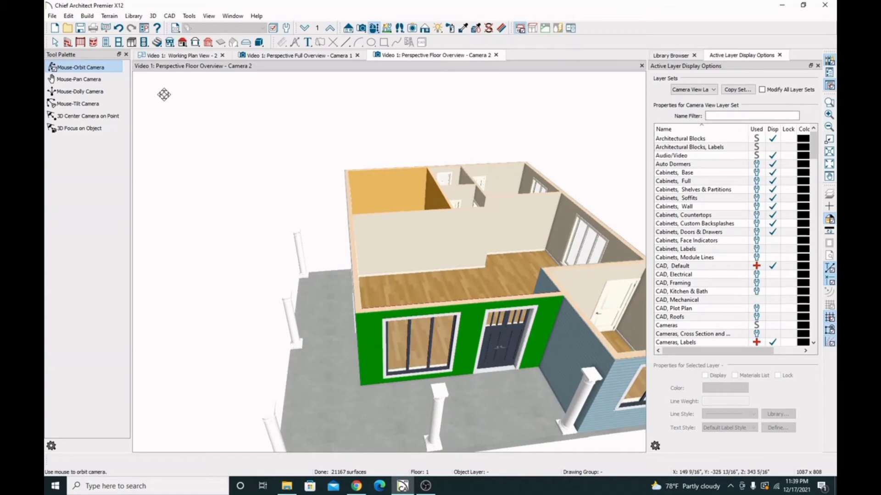
Return to the floor plan and open the material settings of the living room's exterior double door
{"action": "left_click", "coordinate": [174, 56]}
{"action": "scroll", "coordinate": [362, 343], "scroll_direction": "down", "scroll_amount": 2}
{"action": "scroll", "coordinate": [363, 343], "scroll_direction": "up", "scroll_amount": 5}
{"action": "left_click", "coordinate": [387, 287]}
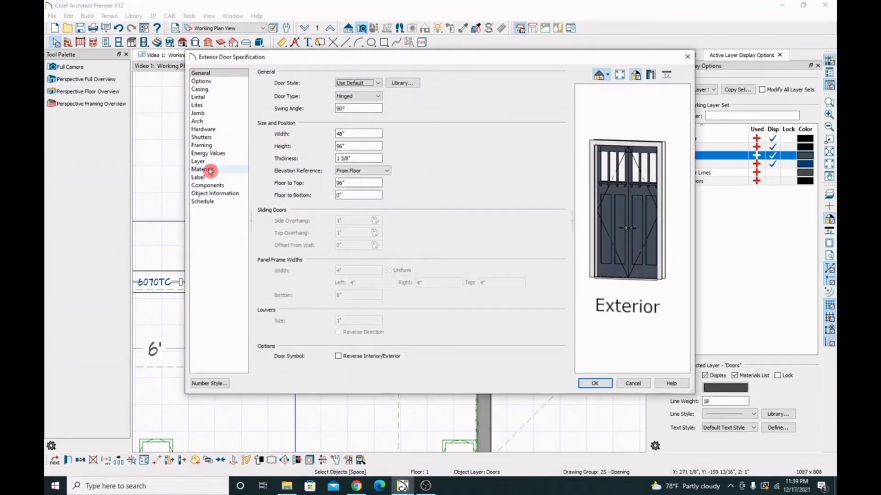
{"action": "left_click", "coordinate": [210, 171]}
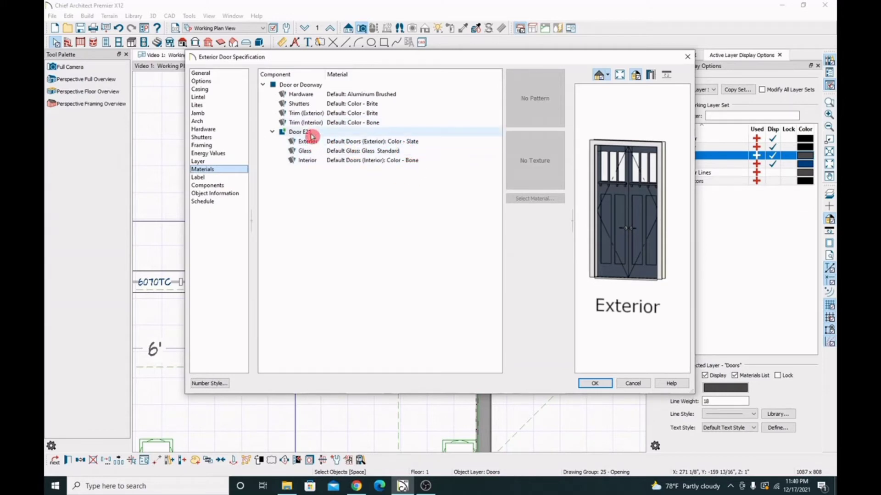
{"action": "left_click", "coordinate": [306, 160]}
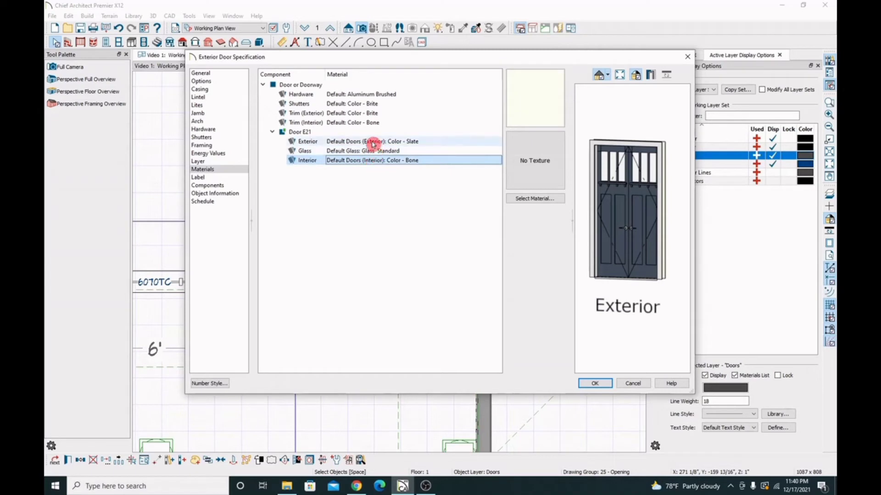
{"action": "left_click", "coordinate": [373, 142]}
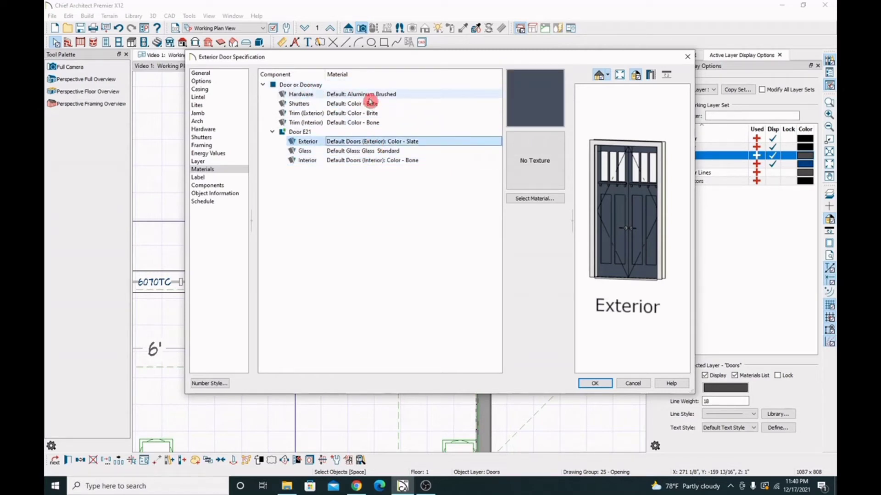
{"action": "left_click", "coordinate": [390, 161]}
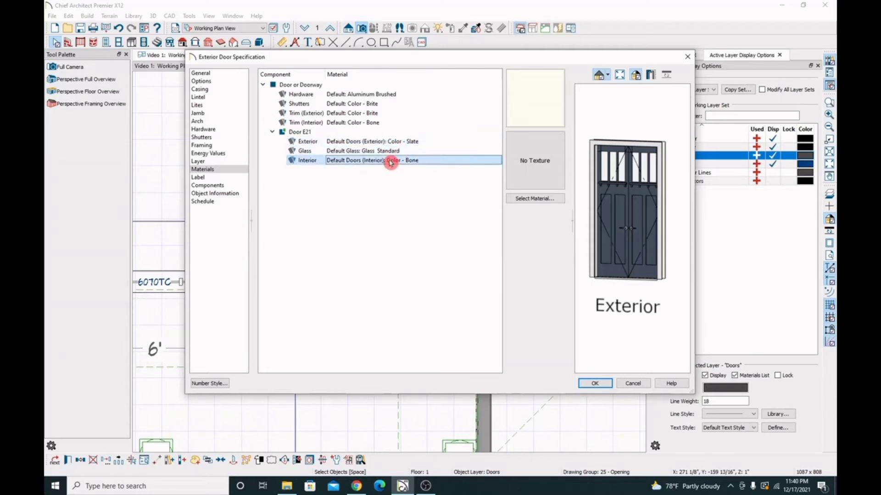
Assign Walnut - Rustic from the Walnut wood materials to the door's exterior surface
{"action": "left_click", "coordinate": [390, 142]}
{"action": "left_click", "coordinate": [526, 203]}
{"action": "scroll", "coordinate": [359, 200], "scroll_direction": "down", "scroll_amount": 10}
{"action": "double_click", "coordinate": [322, 251]}
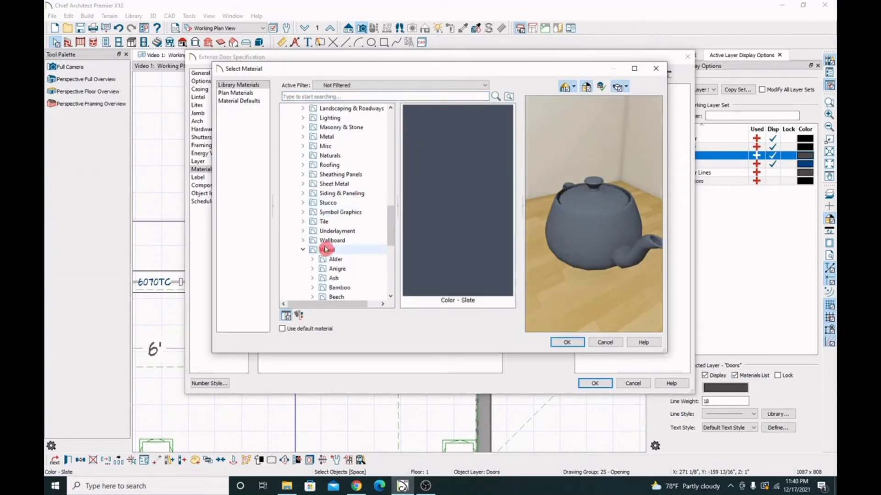
{"action": "scroll", "coordinate": [363, 262], "scroll_direction": "down", "scroll_amount": 6}
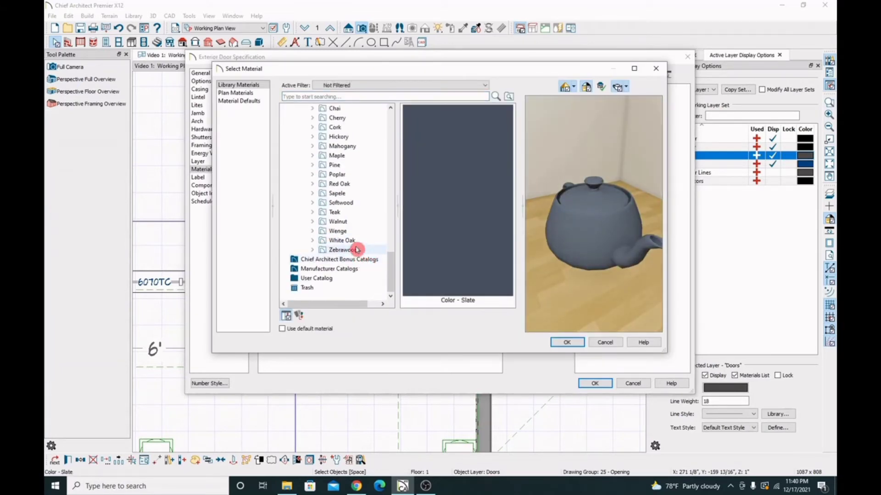
{"action": "left_click", "coordinate": [338, 222]}
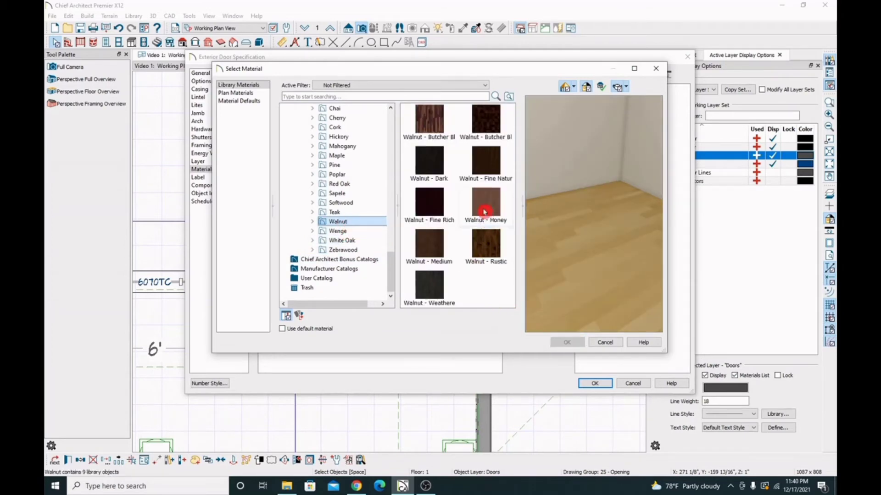
{"action": "left_click", "coordinate": [485, 212]}
{"action": "left_click", "coordinate": [486, 245]}
{"action": "left_click", "coordinate": [568, 343]}
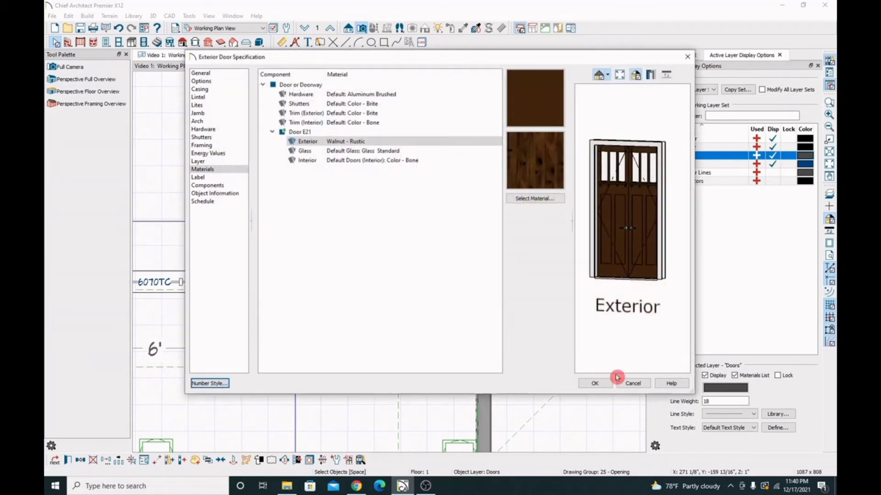
Assign Walnut - Rustic to the door's interior surface as well
{"action": "left_click", "coordinate": [393, 162]}
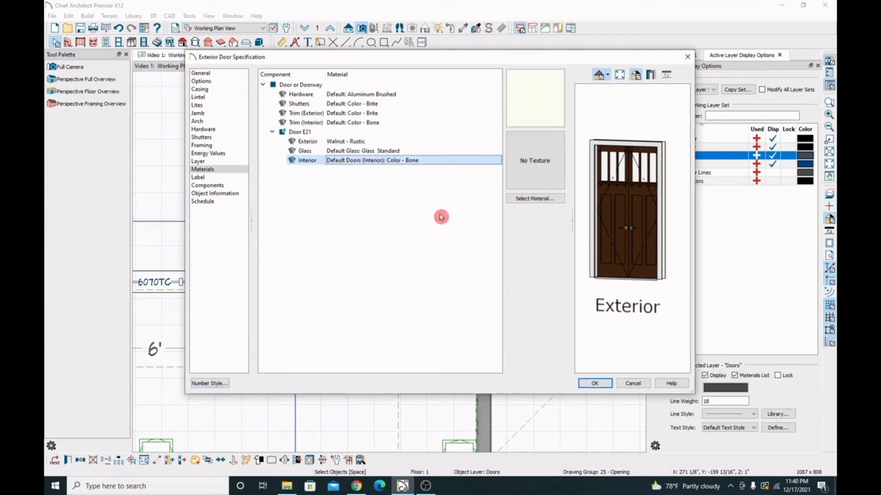
{"action": "left_click", "coordinate": [517, 200]}
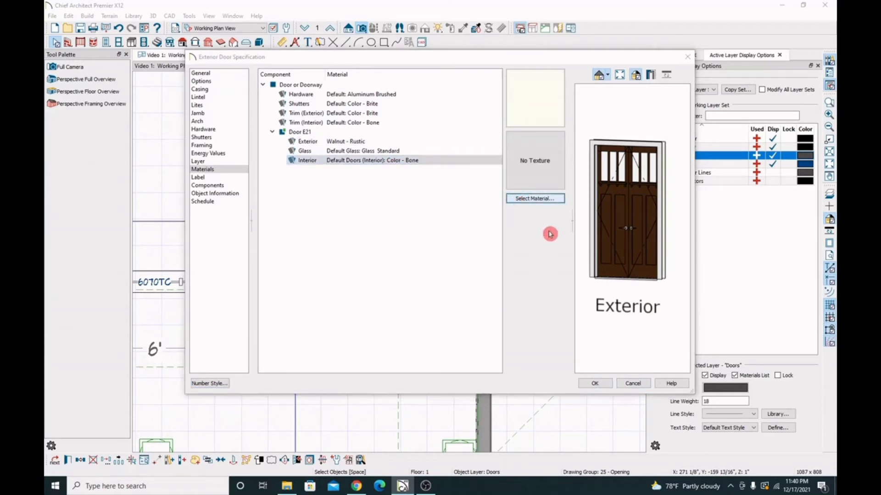
{"action": "scroll", "coordinate": [375, 255], "scroll_direction": "down", "scroll_amount": 4}
{"action": "scroll", "coordinate": [377, 260], "scroll_direction": "down", "scroll_amount": 8}
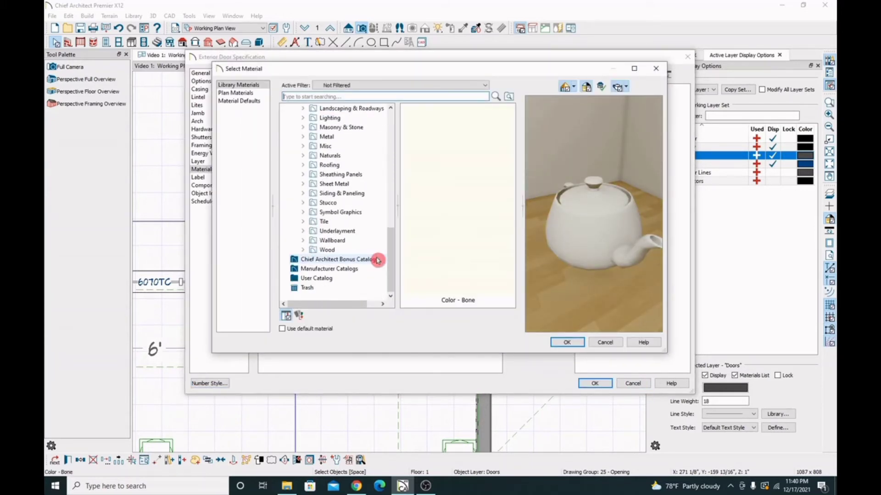
{"action": "left_click", "coordinate": [308, 252]}
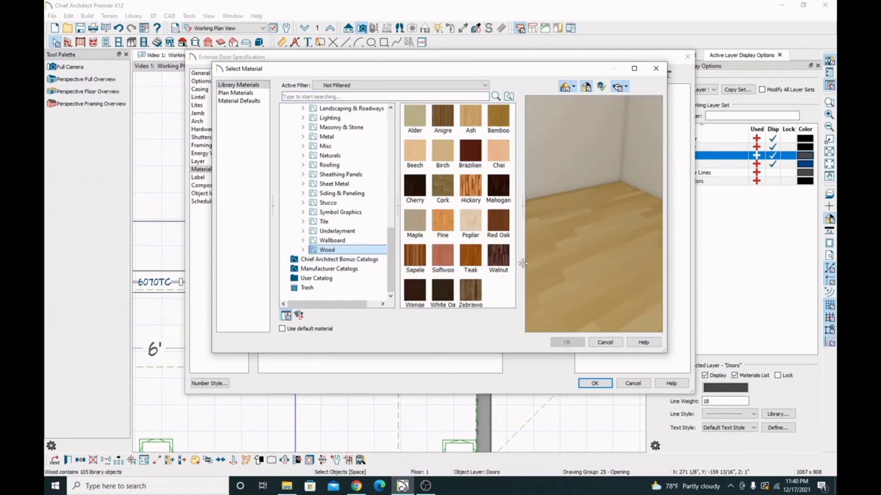
{"action": "double_click", "coordinate": [500, 259]}
{"action": "left_click", "coordinate": [499, 263]}
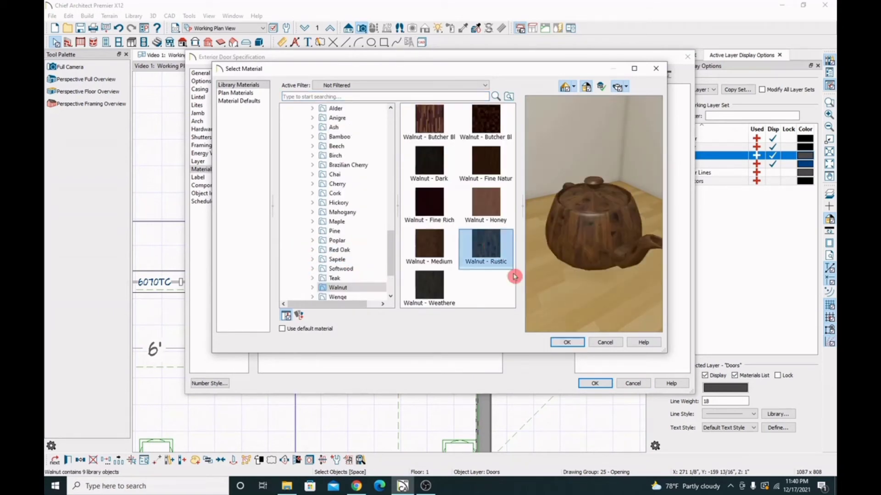
{"action": "left_click", "coordinate": [568, 344]}
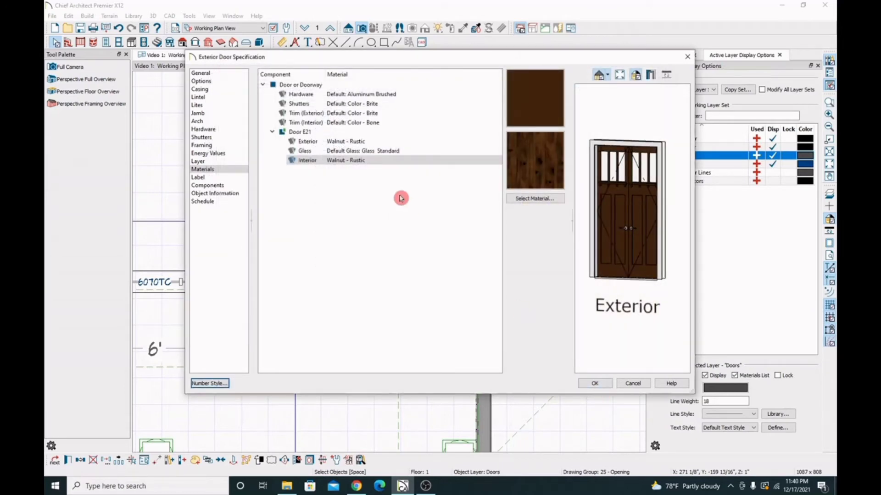
Check the material entries of the door's glass, interior and exterior trim, shutters and hardware
{"action": "left_click", "coordinate": [377, 152]}
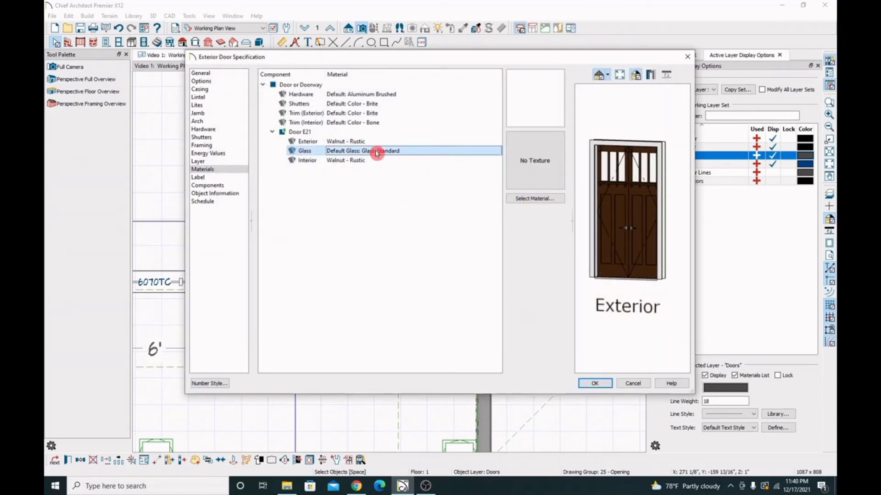
{"action": "left_click", "coordinate": [359, 124]}
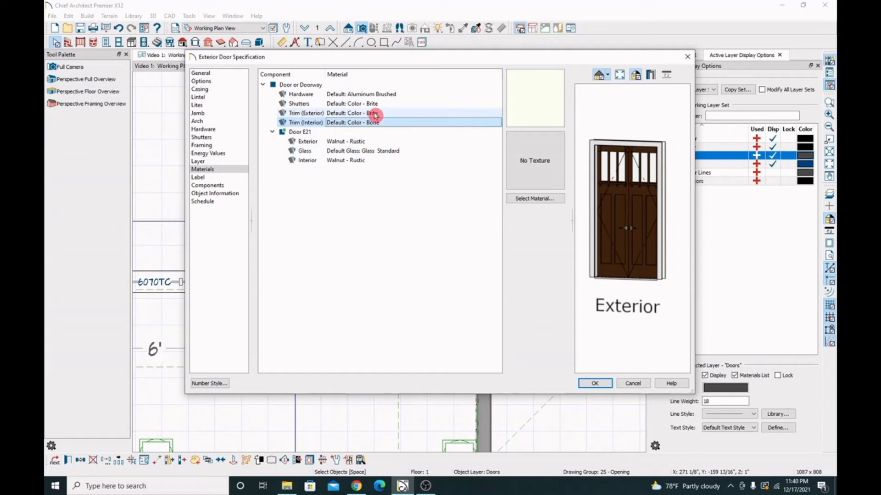
{"action": "left_click", "coordinate": [376, 114]}
{"action": "left_click", "coordinate": [385, 104]}
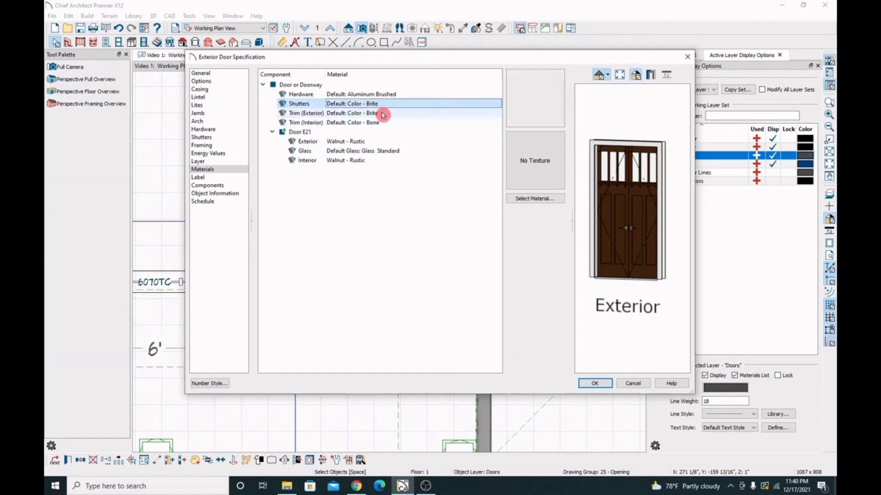
{"action": "left_click", "coordinate": [385, 94]}
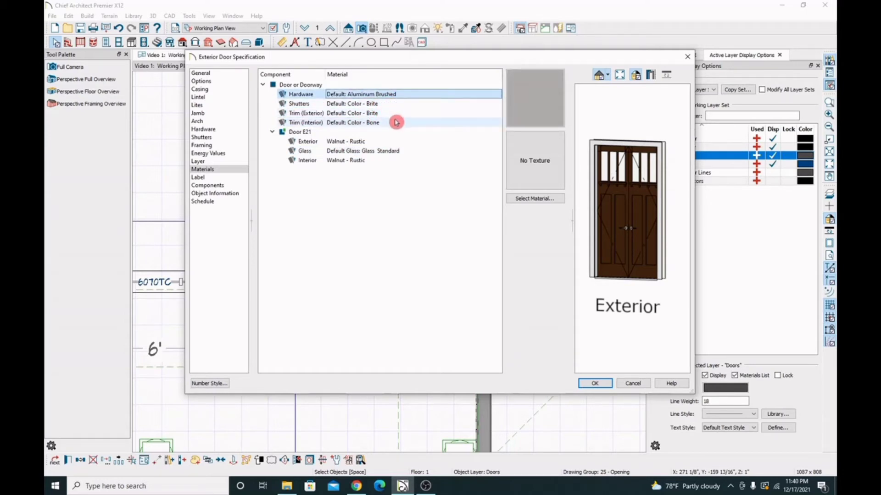
Assign Walnut - Rustic to the shutters, exterior trim and interior trim together and accept the door specification
{"action": "left_click", "coordinate": [374, 105]}
{"action": "left_click", "coordinate": [372, 114], "text": "shift"}
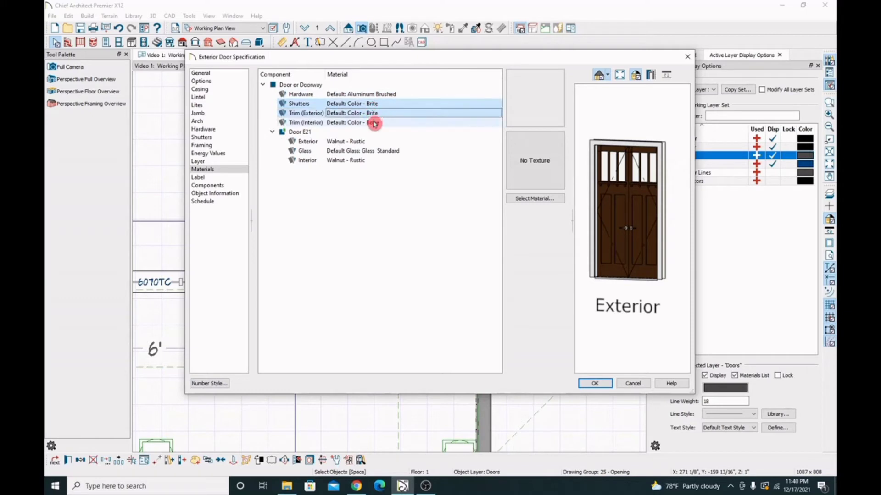
{"action": "left_click", "coordinate": [371, 123], "text": "shift"}
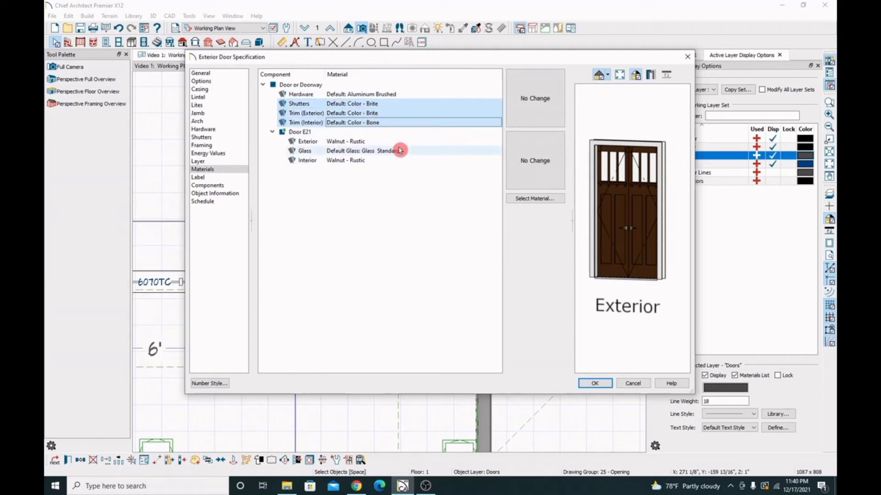
{"action": "left_click", "coordinate": [527, 203]}
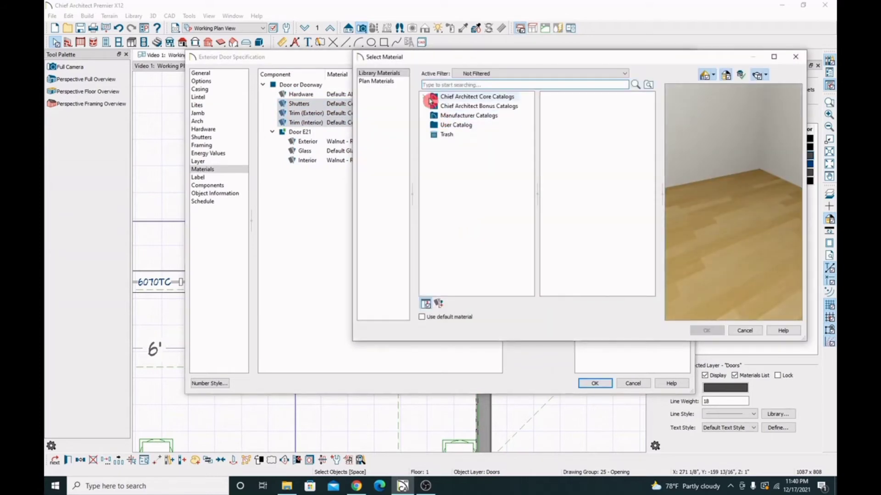
{"action": "double_click", "coordinate": [434, 98]}
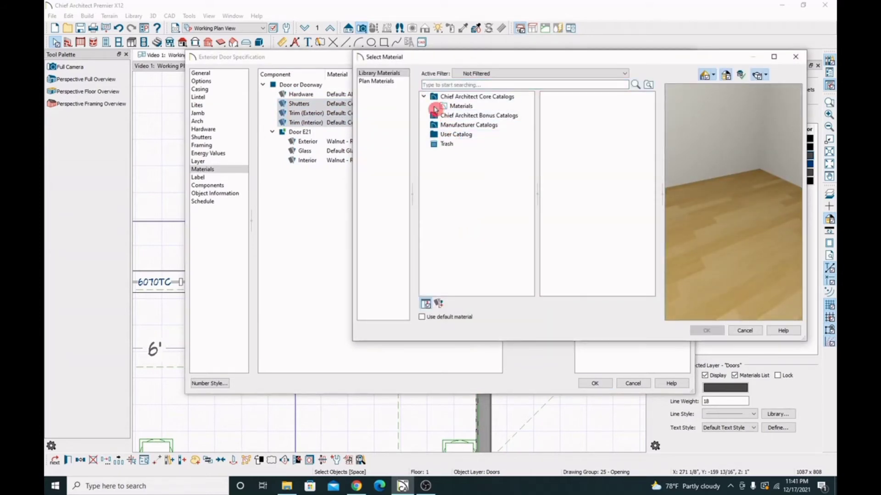
{"action": "left_click", "coordinate": [436, 108]}
{"action": "scroll", "coordinate": [449, 156], "scroll_direction": "down", "scroll_amount": 3}
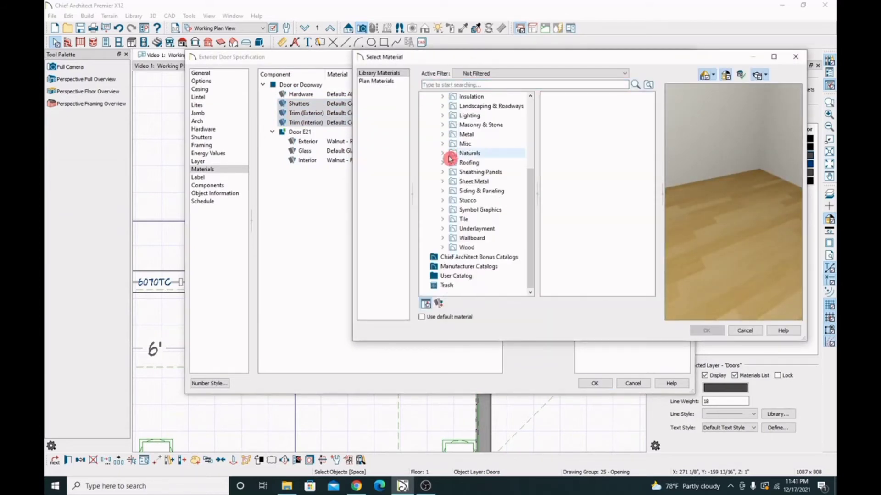
{"action": "left_click", "coordinate": [442, 248]}
{"action": "scroll", "coordinate": [448, 205], "scroll_direction": "down", "scroll_amount": 5}
{"action": "left_click", "coordinate": [487, 220]}
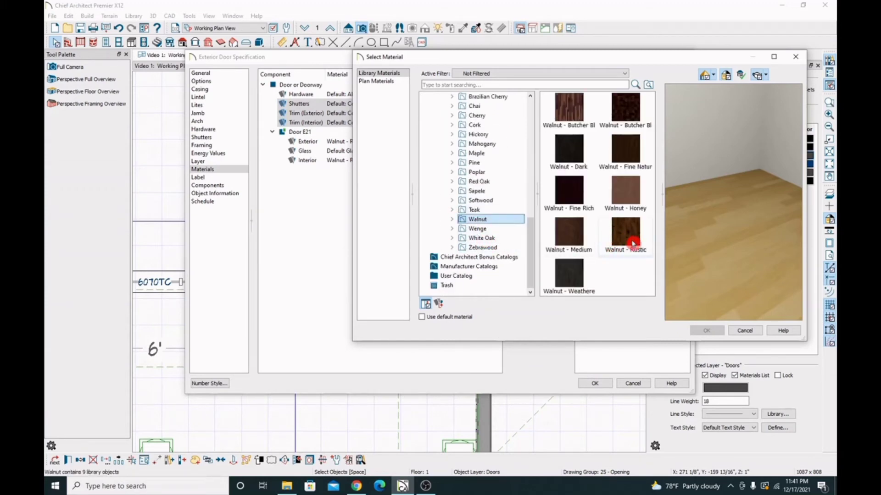
{"action": "left_click", "coordinate": [625, 235]}
{"action": "left_click", "coordinate": [714, 330]}
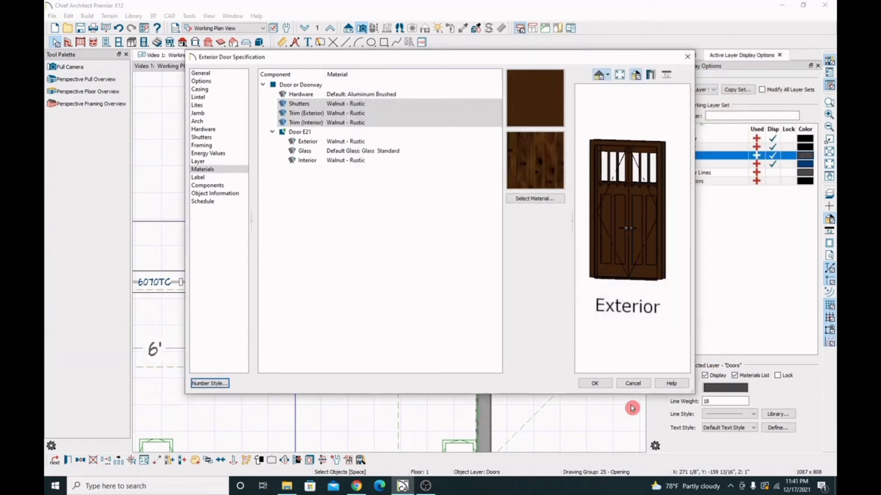
{"action": "left_click", "coordinate": [595, 383]}
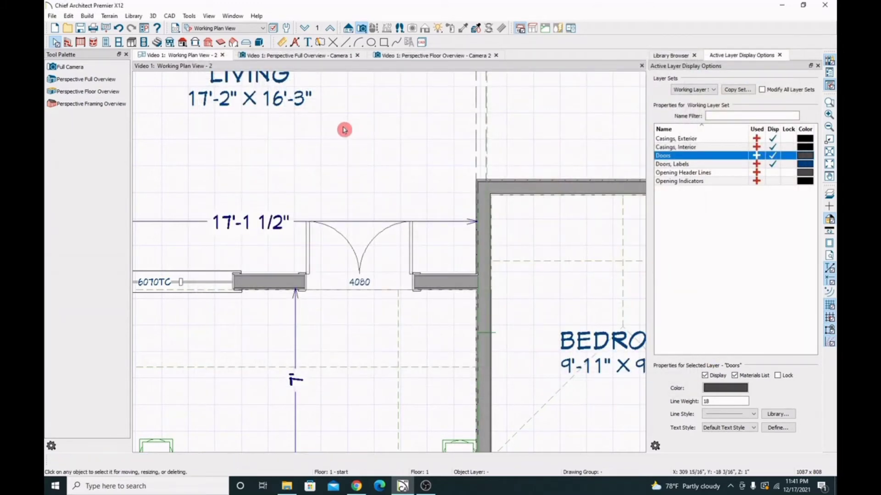
Inspect the walnut double door up close in the 3D floor overview
{"action": "left_click", "coordinate": [367, 146]}
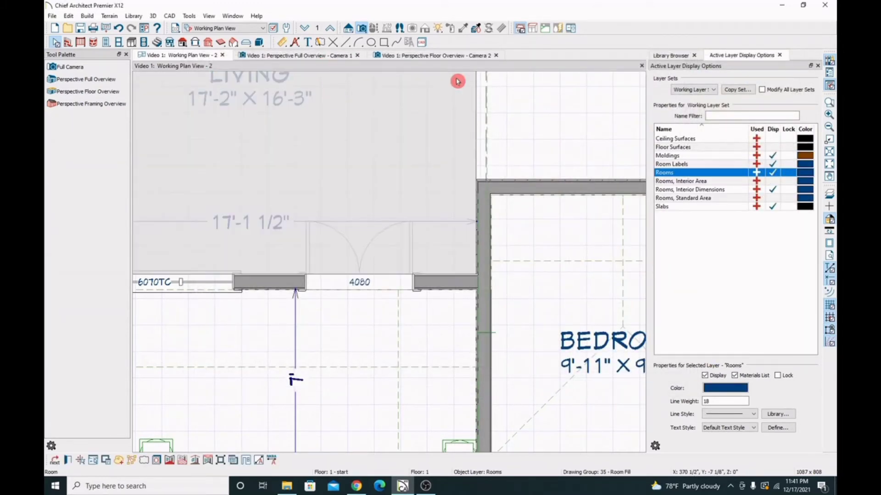
{"action": "left_click", "coordinate": [425, 57]}
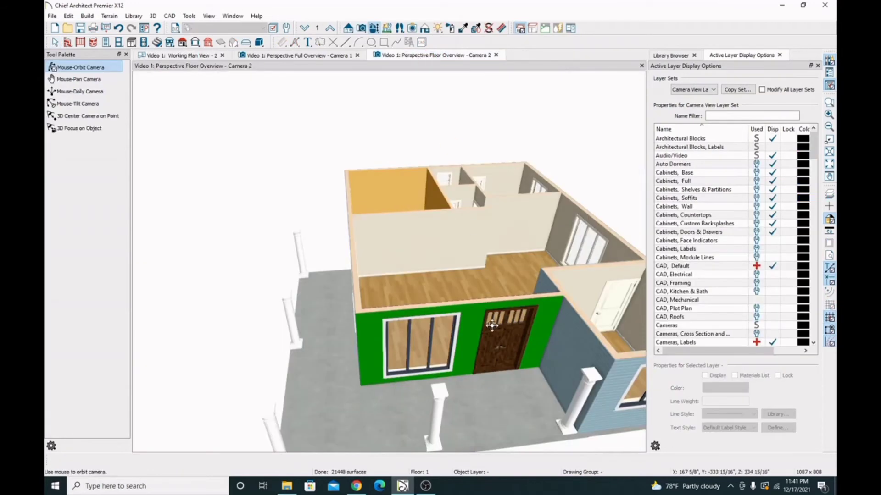
{"action": "scroll", "coordinate": [513, 385], "scroll_direction": "up", "scroll_amount": 8}
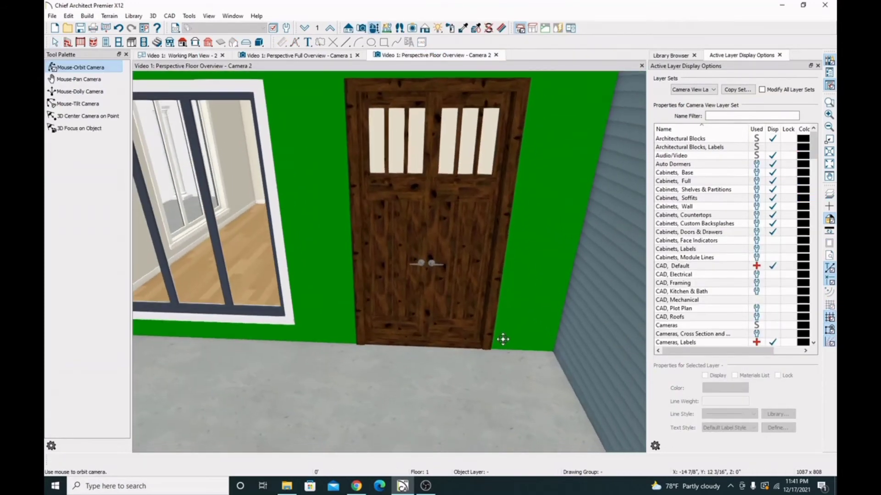
{"action": "scroll", "coordinate": [520, 340], "scroll_direction": "down", "scroll_amount": 8}
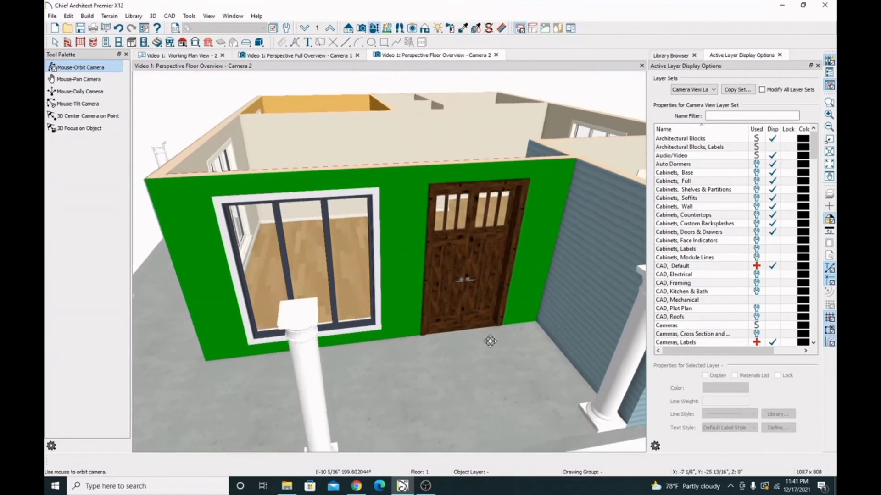
Examine the front facade, porch and adjoining rooms from several angles in the 3D floor overview
{"action": "left_click_drag", "start_coordinate": [490, 341], "coordinate": [484, 267]}
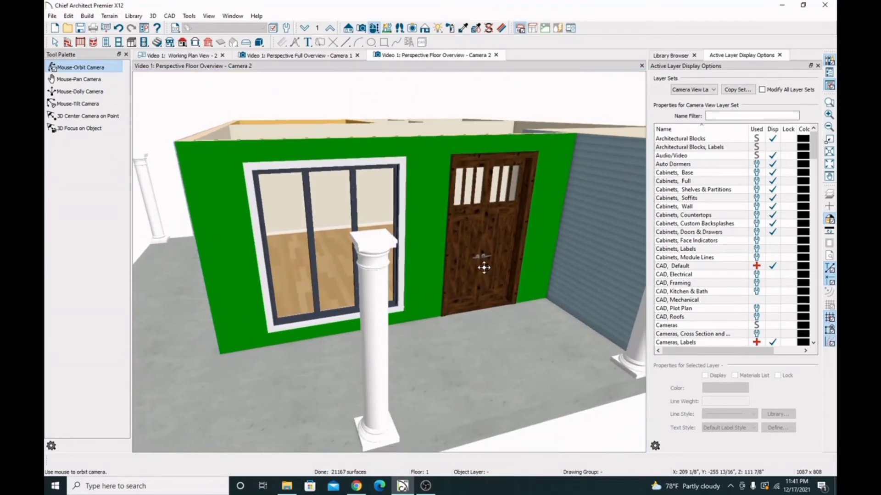
{"action": "left_click_drag", "start_coordinate": [507, 228], "coordinate": [511, 256]}
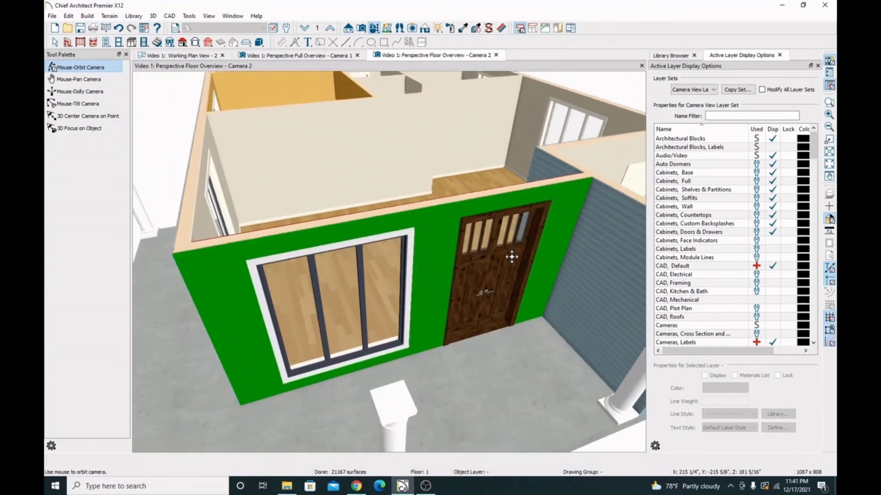
{"action": "left_click_drag", "start_coordinate": [368, 146], "coordinate": [238, 158]}
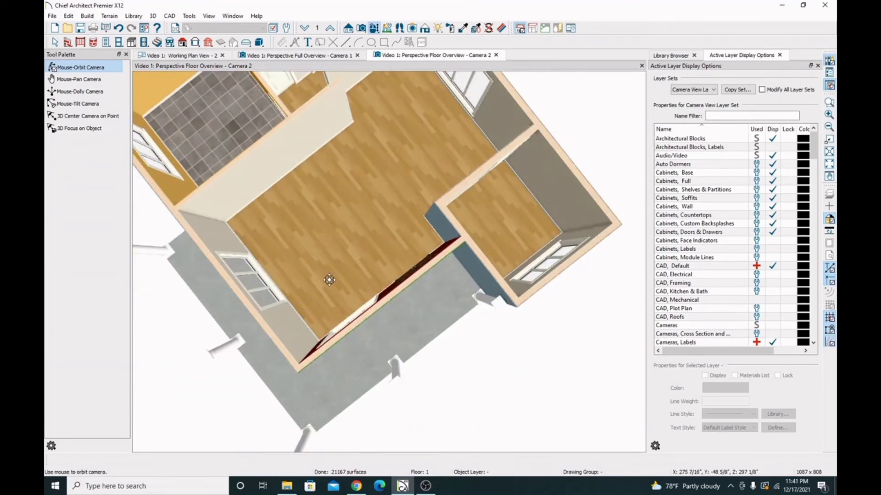
{"action": "left_click_drag", "start_coordinate": [324, 301], "coordinate": [329, 256]}
{"action": "left_click_drag", "start_coordinate": [416, 250], "coordinate": [430, 284]}
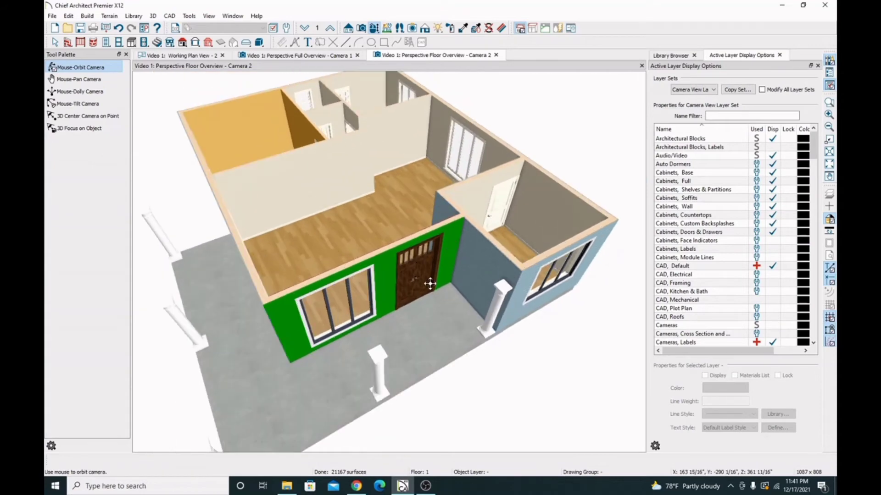
{"action": "left_click_drag", "start_coordinate": [562, 283], "coordinate": [582, 248]}
{"action": "scroll", "coordinate": [592, 293], "scroll_direction": "up", "scroll_amount": 3}
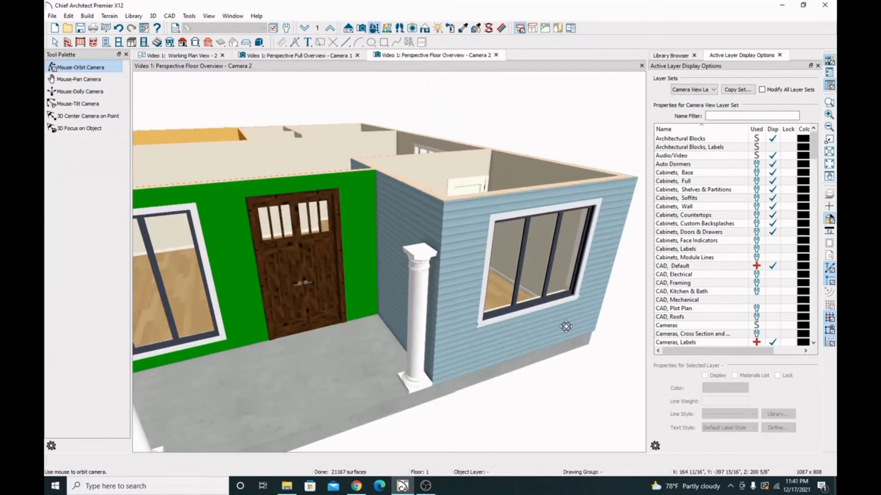
{"action": "left_click_drag", "start_coordinate": [486, 358], "coordinate": [471, 138]}
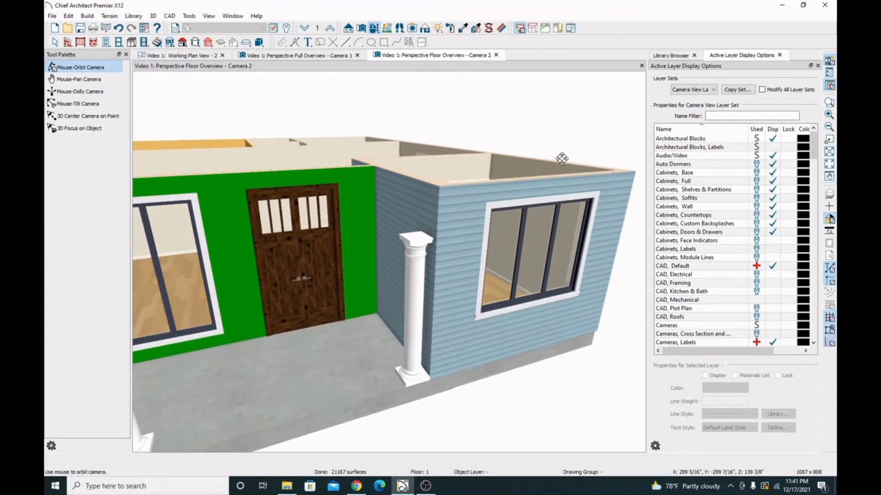
Start the Material Painter and browse the Chief Architect Core Catalogs to the Yellow group of the generic colors
{"action": "left_click", "coordinate": [451, 31]}
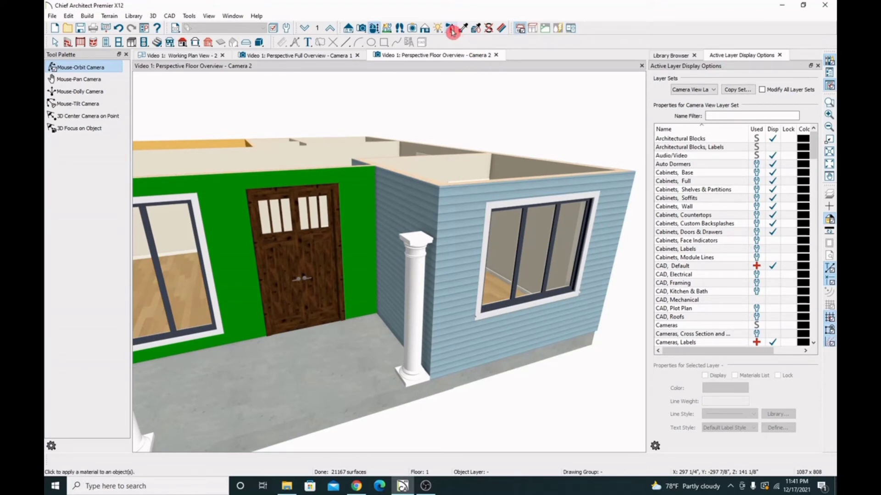
{"action": "left_click", "coordinate": [615, 288]}
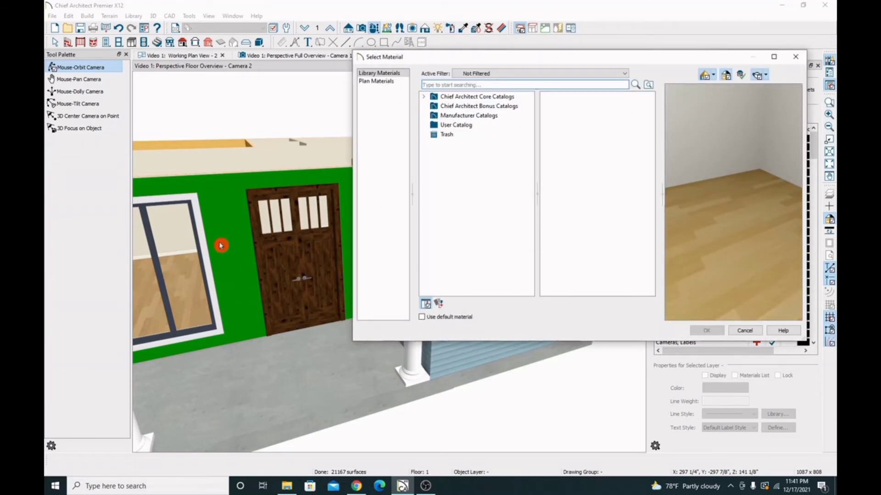
{"action": "left_click", "coordinate": [423, 97]}
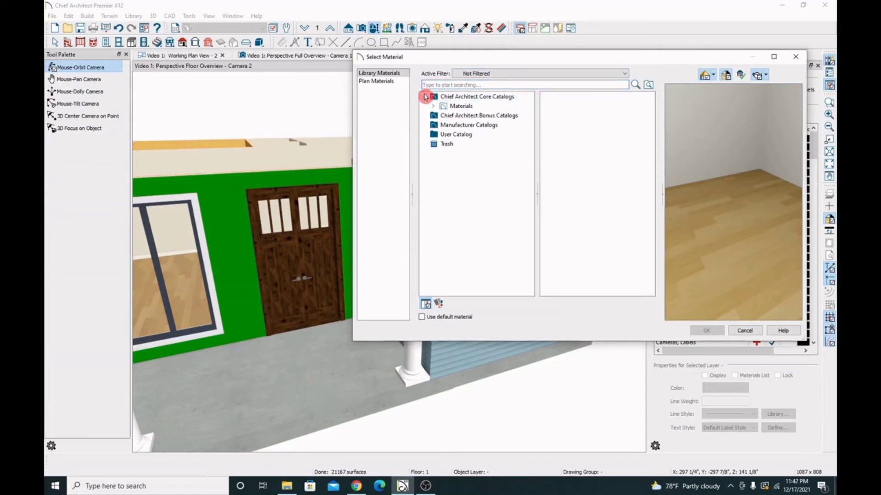
{"action": "left_click", "coordinate": [433, 106]}
{"action": "left_click", "coordinate": [443, 136]}
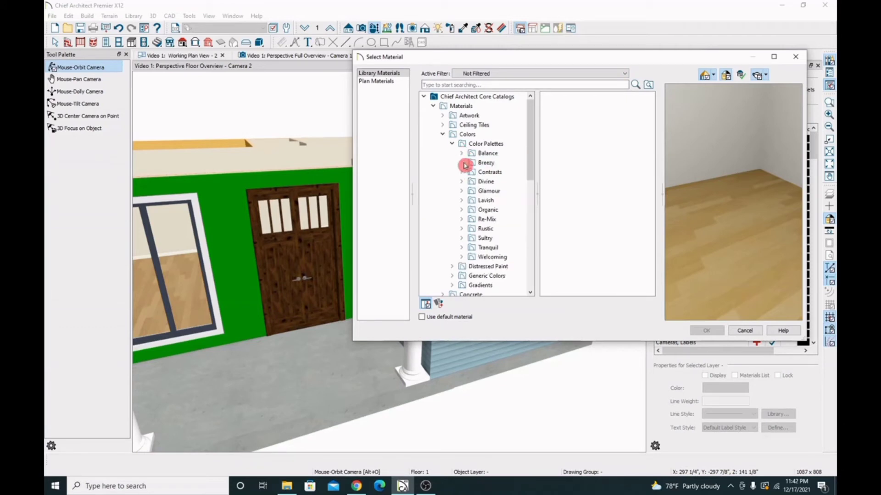
{"action": "left_click", "coordinate": [452, 144]}
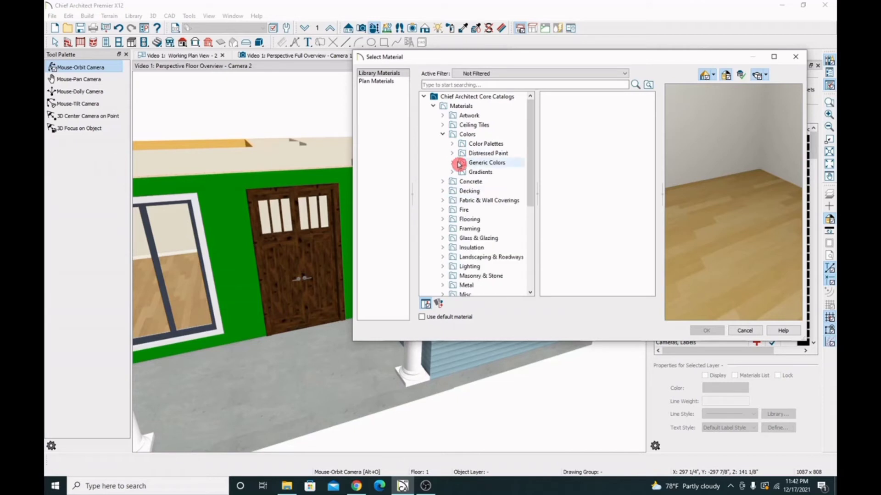
{"action": "left_click", "coordinate": [451, 162]}
{"action": "scroll", "coordinate": [470, 197], "scroll_direction": "down", "scroll_amount": 3}
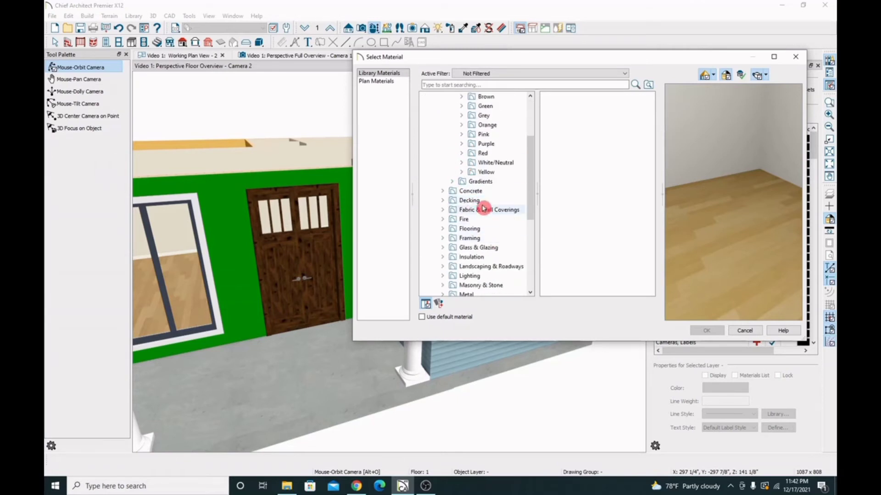
{"action": "left_click", "coordinate": [461, 172]}
{"action": "scroll", "coordinate": [463, 175], "scroll_direction": "down", "scroll_amount": 1}
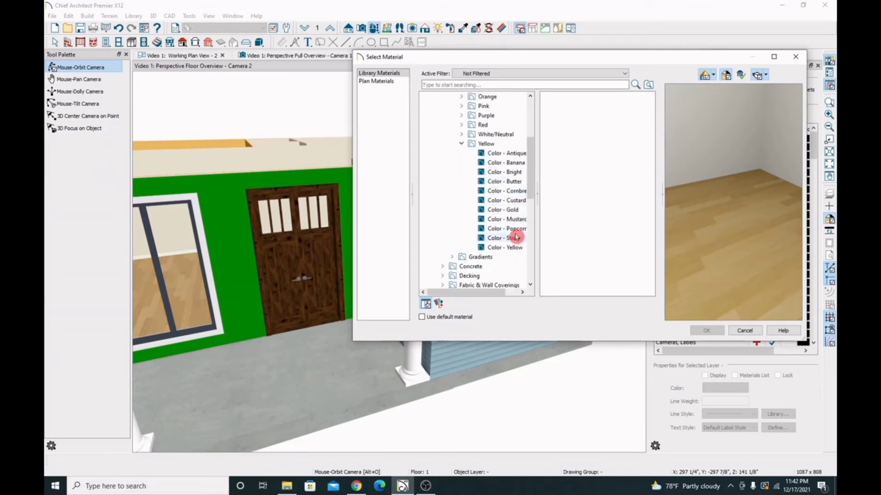
Choose Color - Popcorn as the paint material and apply it to the green exterior wall around the front double door
{"action": "left_click", "coordinate": [510, 210]}
{"action": "left_click", "coordinate": [513, 220]}
{"action": "left_click", "coordinate": [514, 228]}
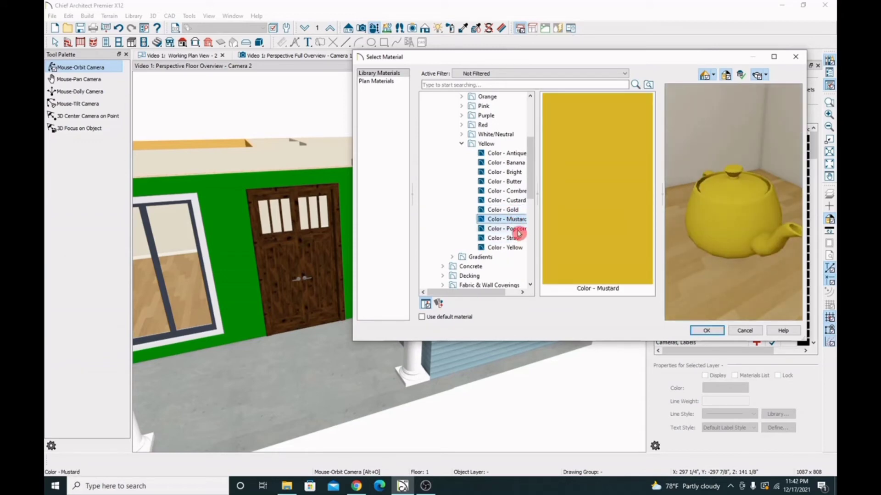
{"action": "left_click", "coordinate": [713, 331]}
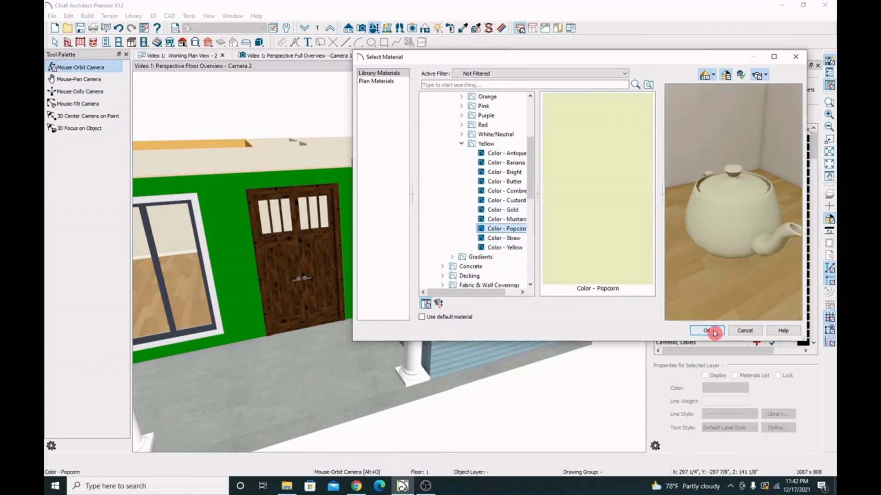
{"action": "left_click", "coordinate": [713, 331]}
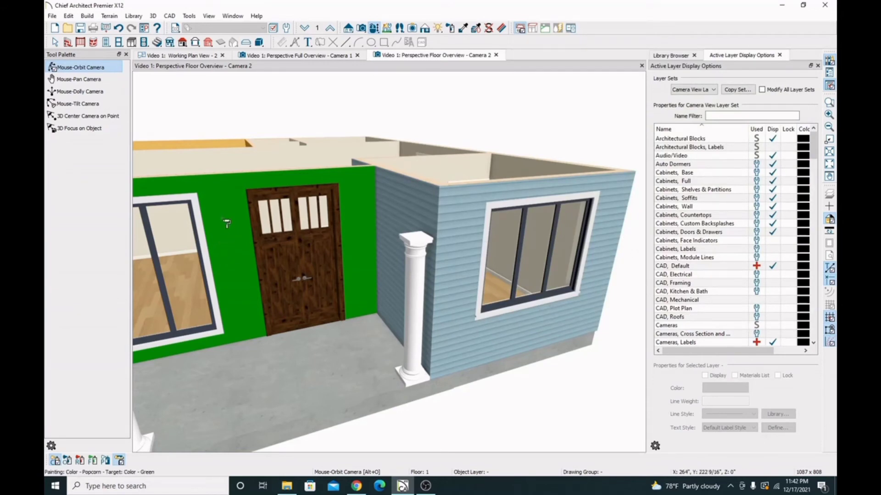
{"action": "scroll", "coordinate": [228, 208], "scroll_direction": "down", "scroll_amount": 1}
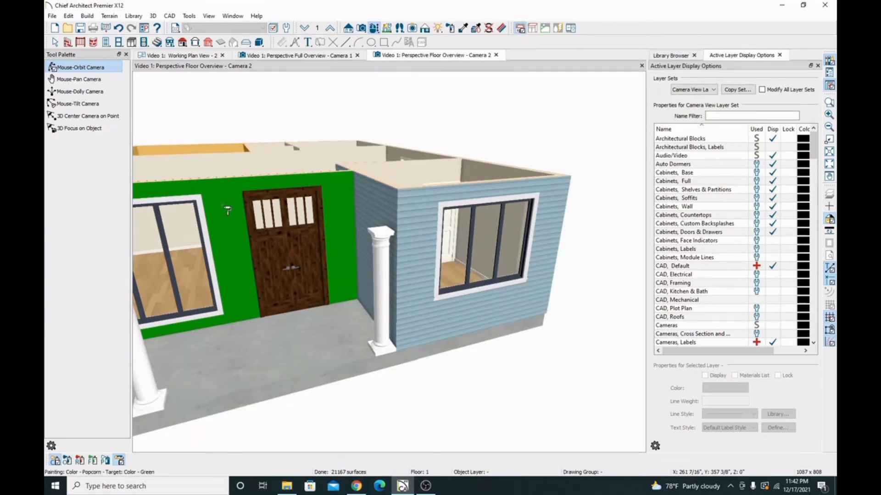
{"action": "left_click", "coordinate": [228, 210]}
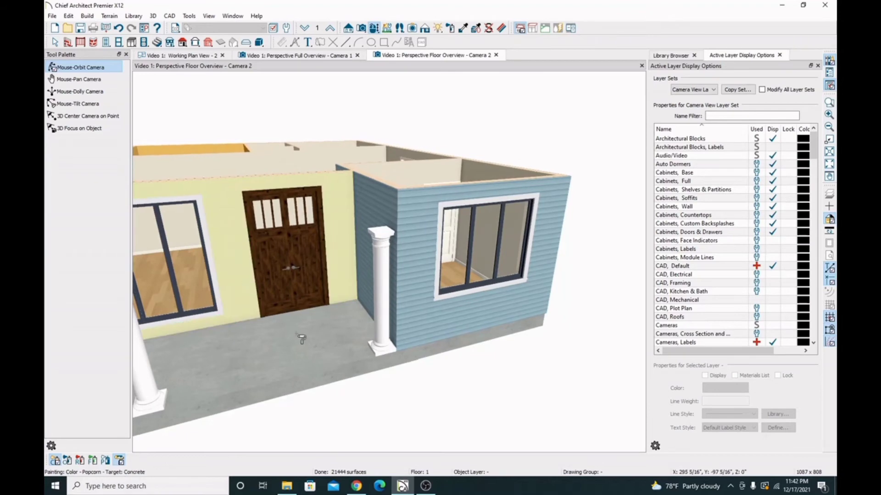
{"action": "key", "text": "Escape"}
Pick up Color - Cornbread from the wall of the tiled room with the Material Eyedropper
{"action": "mouse_move", "coordinate": [243, 268]}
{"action": "left_mouse_down"}
{"action": "mouse_move", "coordinate": [290, 271]}
{"action": "mouse_move", "coordinate": [343, 248]}
{"action": "mouse_move", "coordinate": [342, 316]}
{"action": "mouse_move", "coordinate": [391, 341]}
{"action": "mouse_move", "coordinate": [350, 334]}
{"action": "mouse_move", "coordinate": [318, 346]}
{"action": "mouse_move", "coordinate": [362, 199]}
{"action": "mouse_move", "coordinate": [403, 262]}
{"action": "mouse_move", "coordinate": [366, 316]}
{"action": "mouse_move", "coordinate": [451, 284]}
{"action": "mouse_move", "coordinate": [445, 289]}
{"action": "mouse_move", "coordinate": [505, 315]}
{"action": "mouse_move", "coordinate": [503, 338]}
{"action": "left_mouse_up"}
{"action": "scroll", "coordinate": [406, 263], "scroll_direction": "down", "scroll_amount": 5}
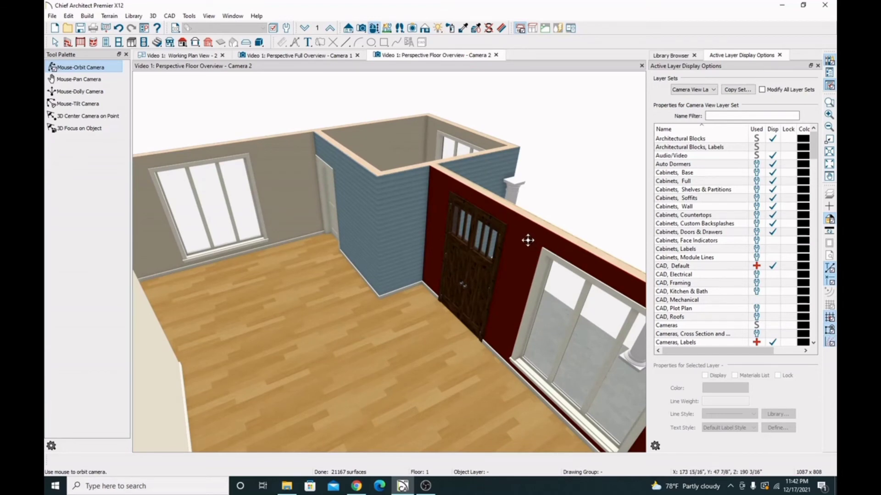
{"action": "left_click_drag", "start_coordinate": [528, 265], "coordinate": [395, 373]}
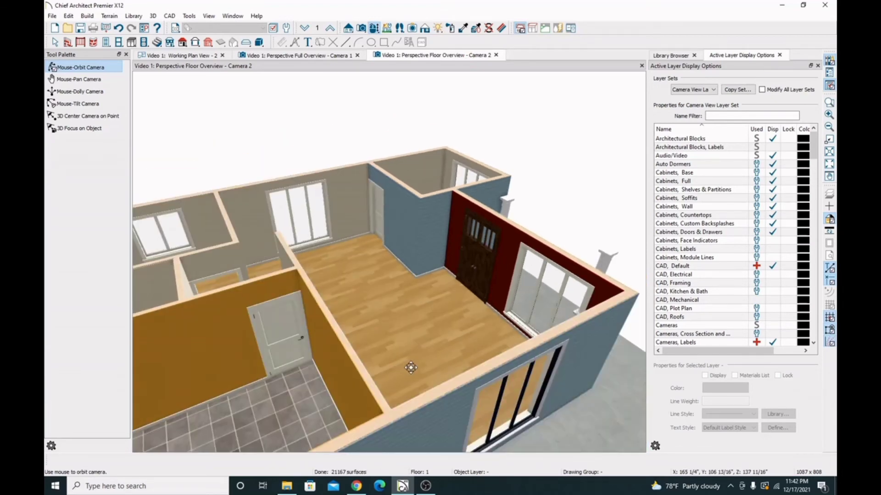
{"action": "scroll", "coordinate": [314, 348], "scroll_direction": "up", "scroll_amount": 3}
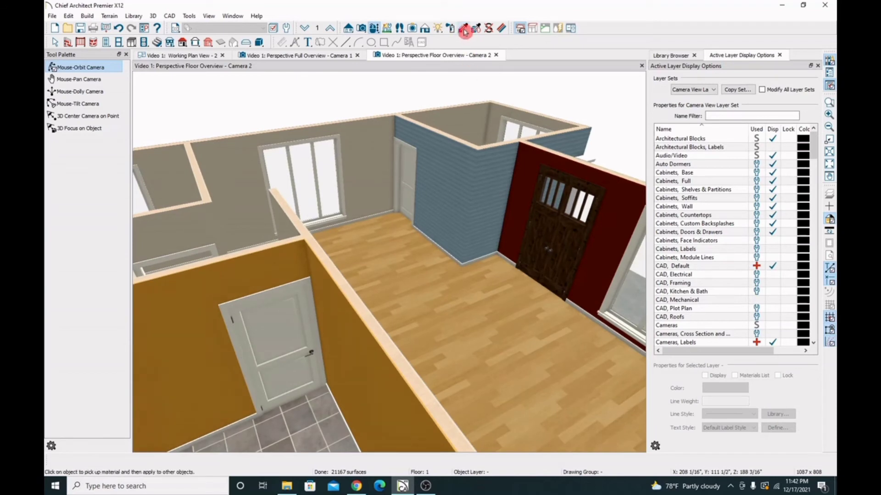
{"action": "left_click", "coordinate": [464, 29]}
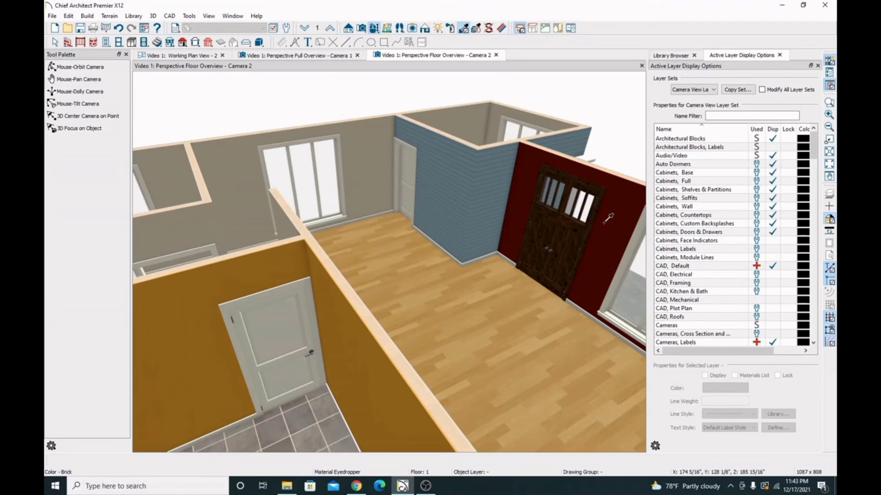
{"action": "scroll", "coordinate": [399, 231], "scroll_direction": "down", "scroll_amount": 3}
{"action": "scroll", "coordinate": [321, 243], "scroll_direction": "up", "scroll_amount": 3}
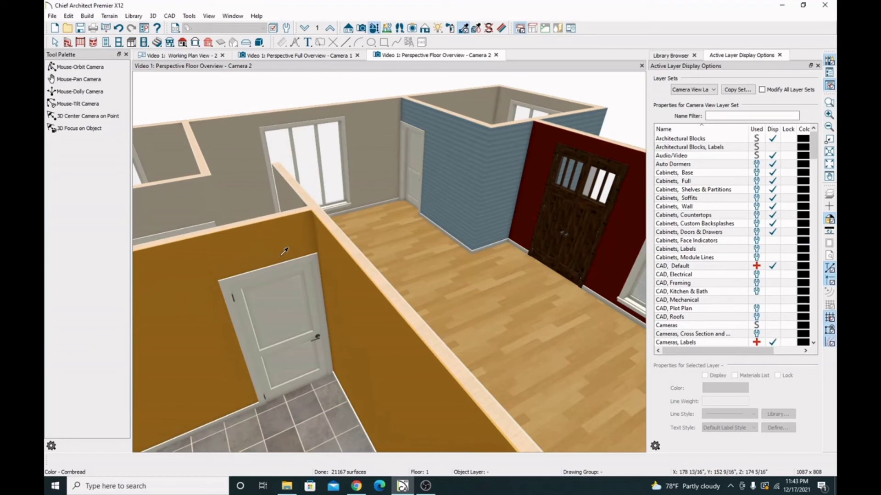
{"action": "left_click", "coordinate": [542, 4]}
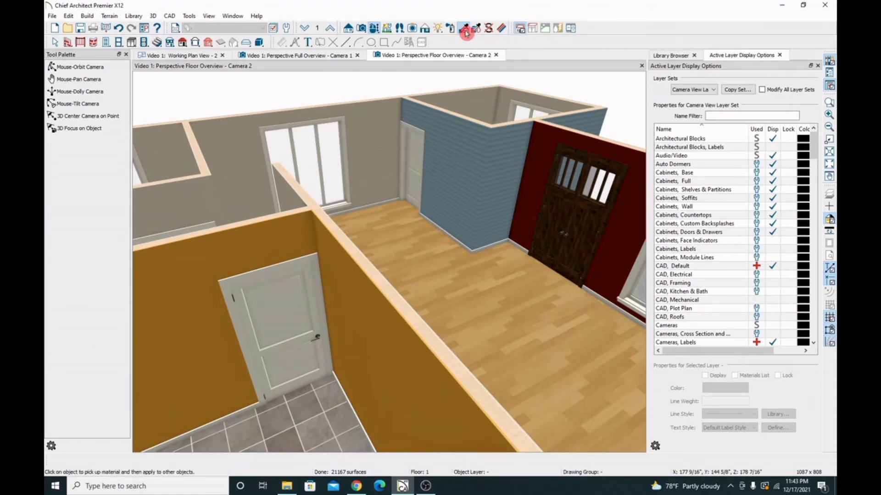
{"action": "left_click", "coordinate": [260, 244]}
Apply the picked Color - Cornbread to the dark red interior wall around the front double door
{"action": "middle_click_drag", "start_coordinate": [223, 266], "coordinate": [285, 268]}
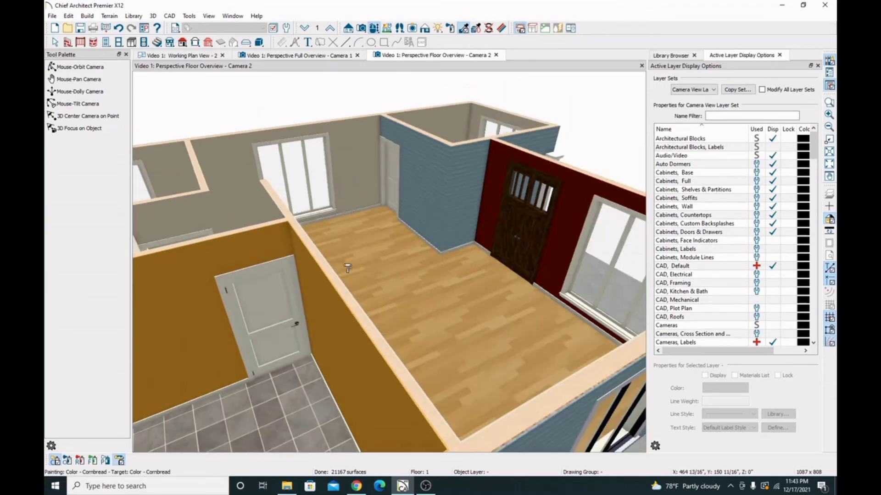
{"action": "scroll", "coordinate": [574, 223], "scroll_direction": "up", "scroll_amount": 3}
{"action": "left_click", "coordinate": [577, 216]}
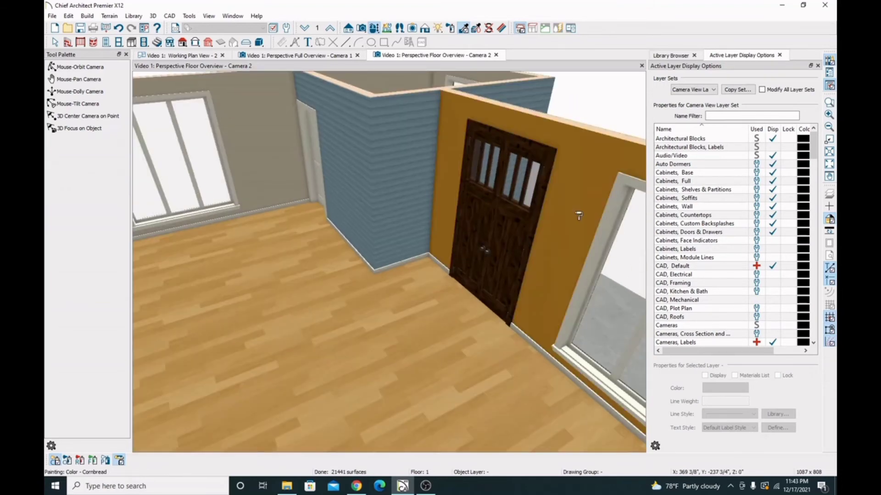
{"action": "scroll", "coordinate": [532, 229], "scroll_direction": "down", "scroll_amount": 5}
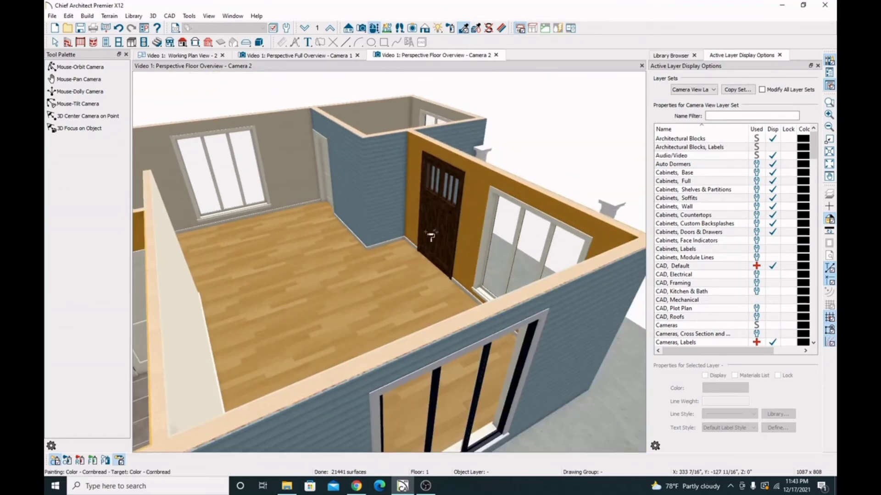